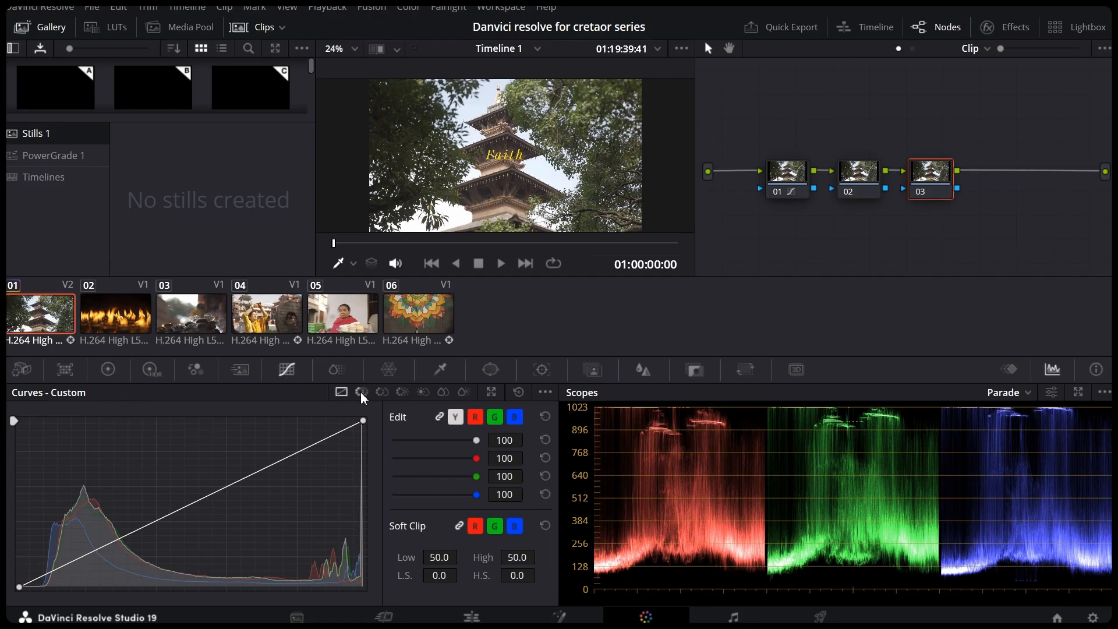
Sample the temple's brown roof in the viewer for the Hue Vs Hue curve on node 03.
left_click(362, 392)
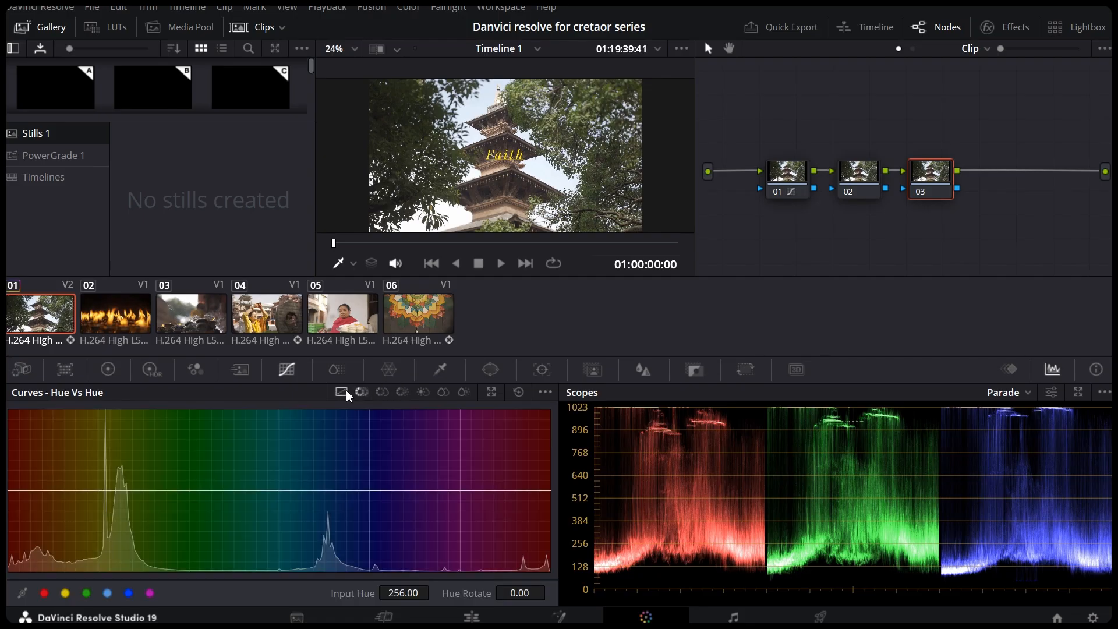
left_click(342, 392)
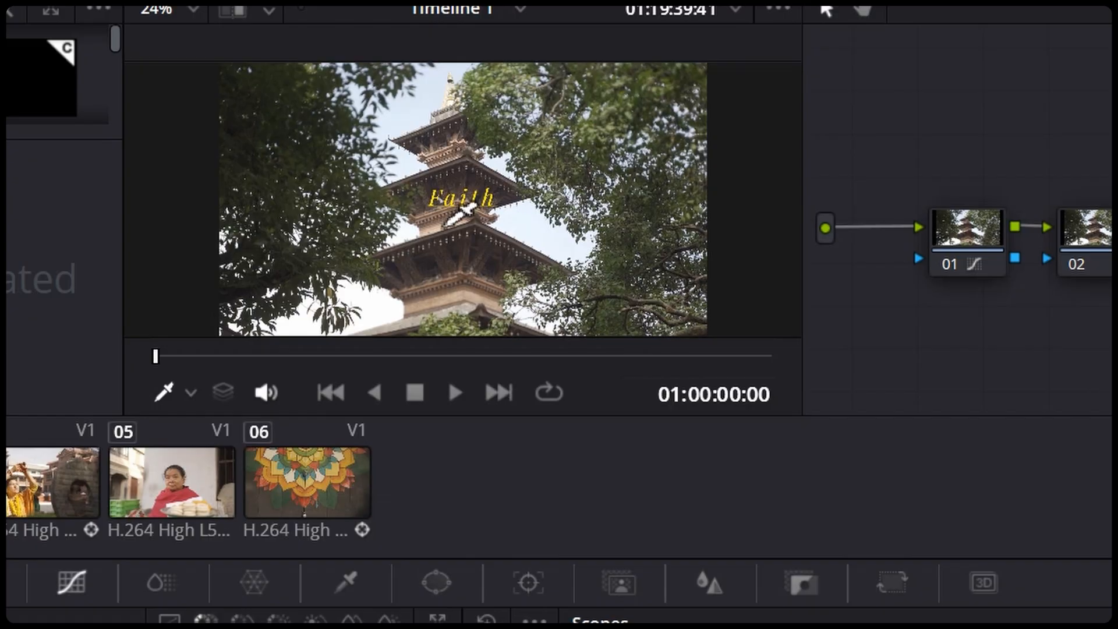
left_click(446, 226)
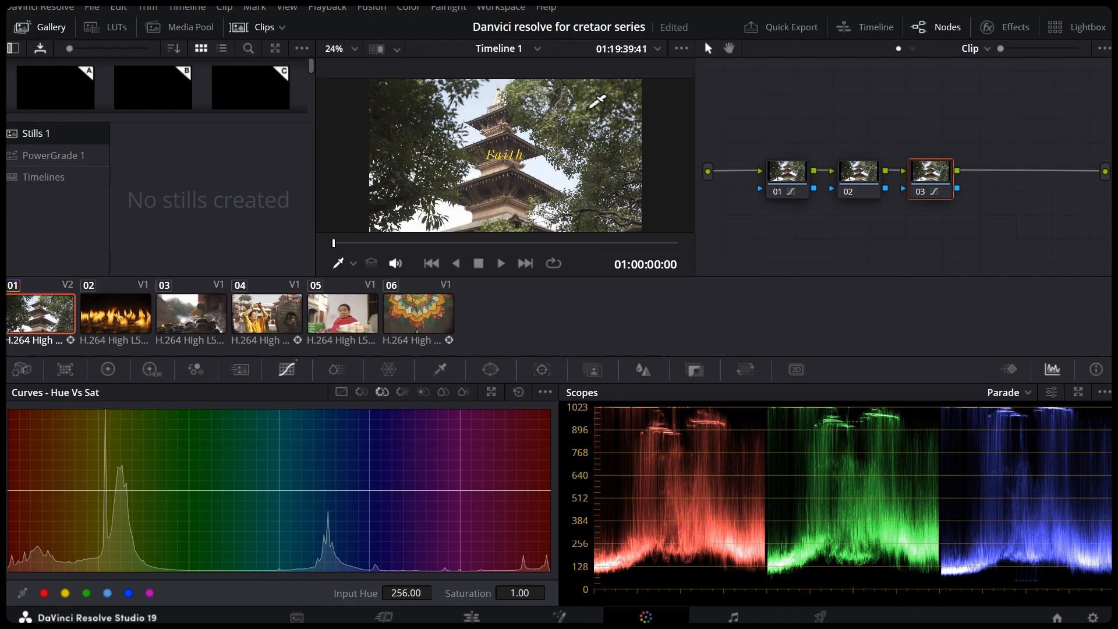
Sample the tree foliage and raise its saturation to about 1.49 on the Hue Vs Sat curve.
left_click(604, 105)
left_click_drag(106, 478, 101, 516)
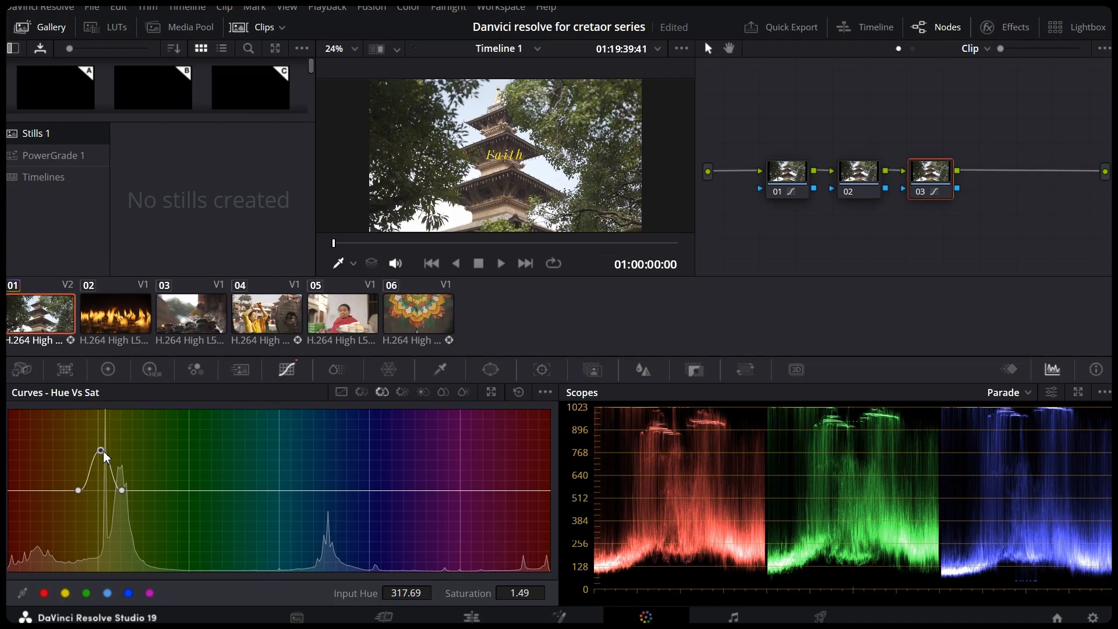
Sample the foliage on node 04 and lower its luminance gain to about 0.58 on the Hue Vs Lum curve.
left_click(402, 391)
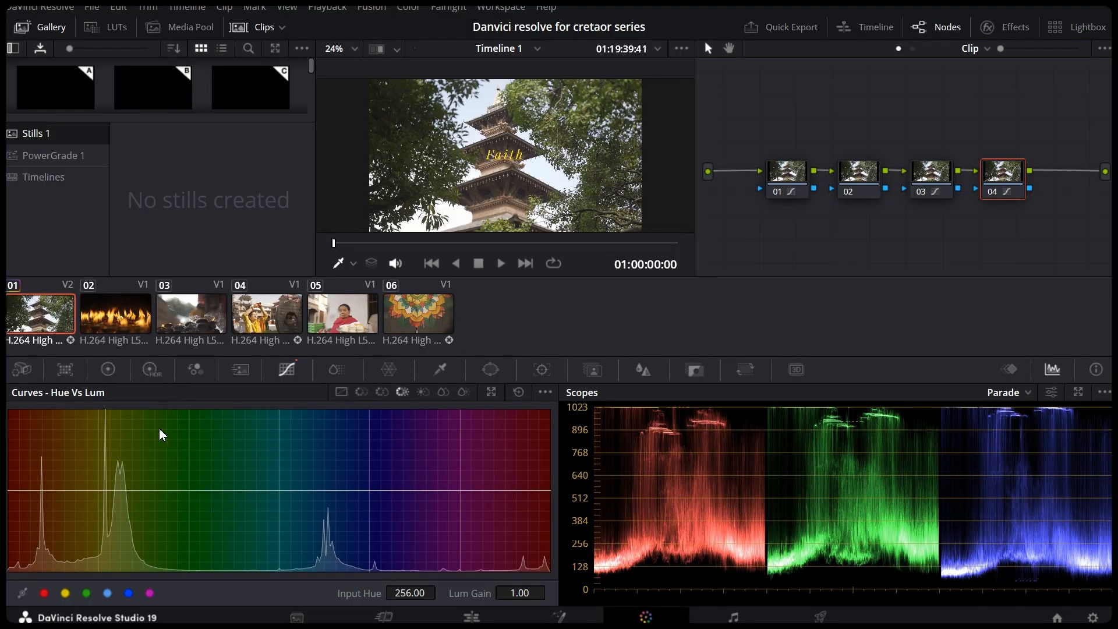
left_click(563, 134)
left_click_drag(135, 490, 137, 531)
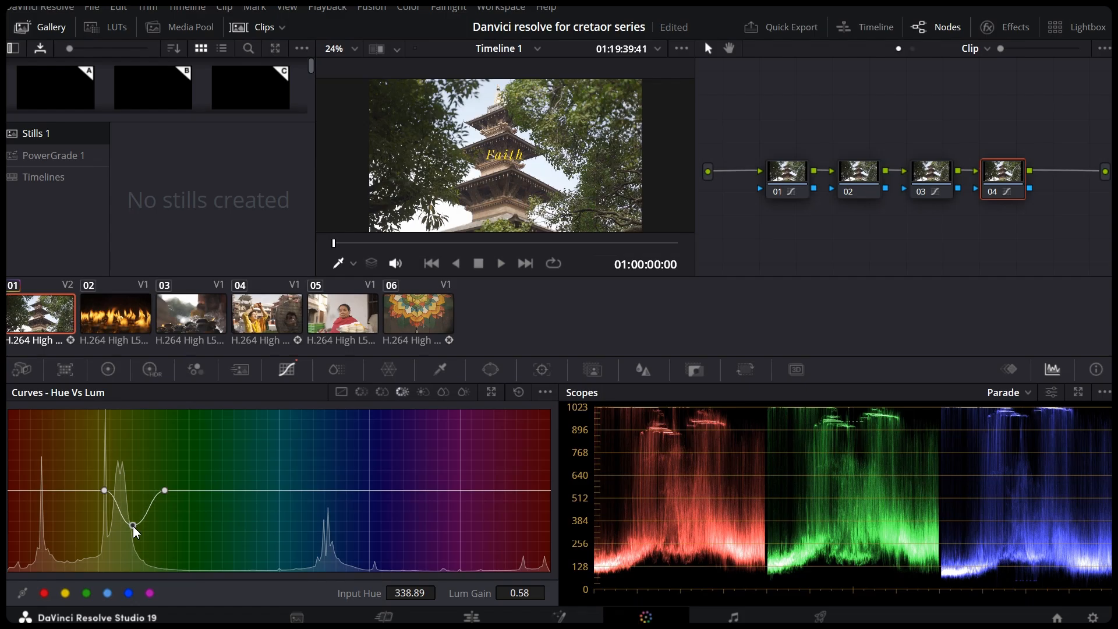
left_click_drag(133, 526, 135, 528)
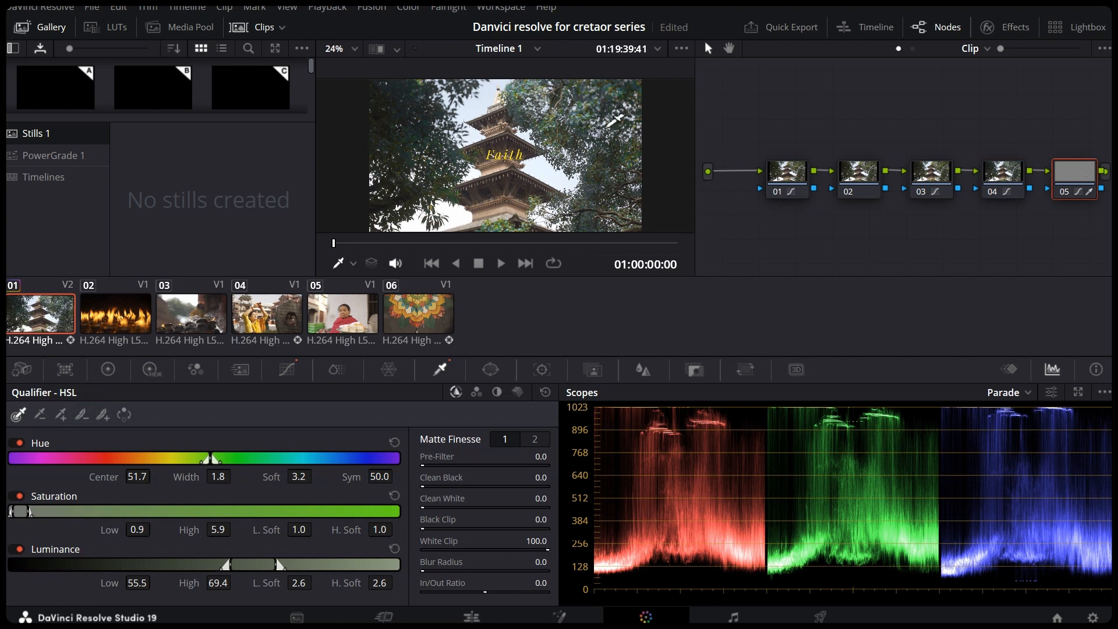
Sample the foliage with the HSL qualifier on node 05 and try adjusting its Hue Vs Sat curve.
left_click(585, 114)
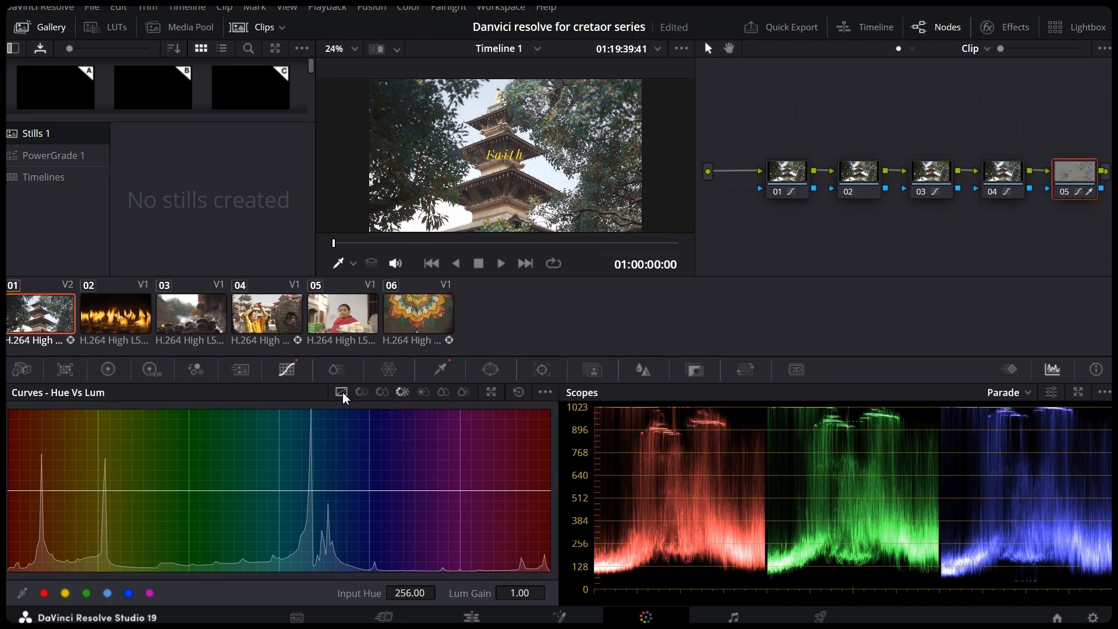
left_click(341, 392)
left_click(382, 392)
left_click_drag(304, 491, 273, 500)
Set node 05's master Gain to about 0.76 and master Gamma to about 0.38, and increase its saturation.
left_click(108, 370)
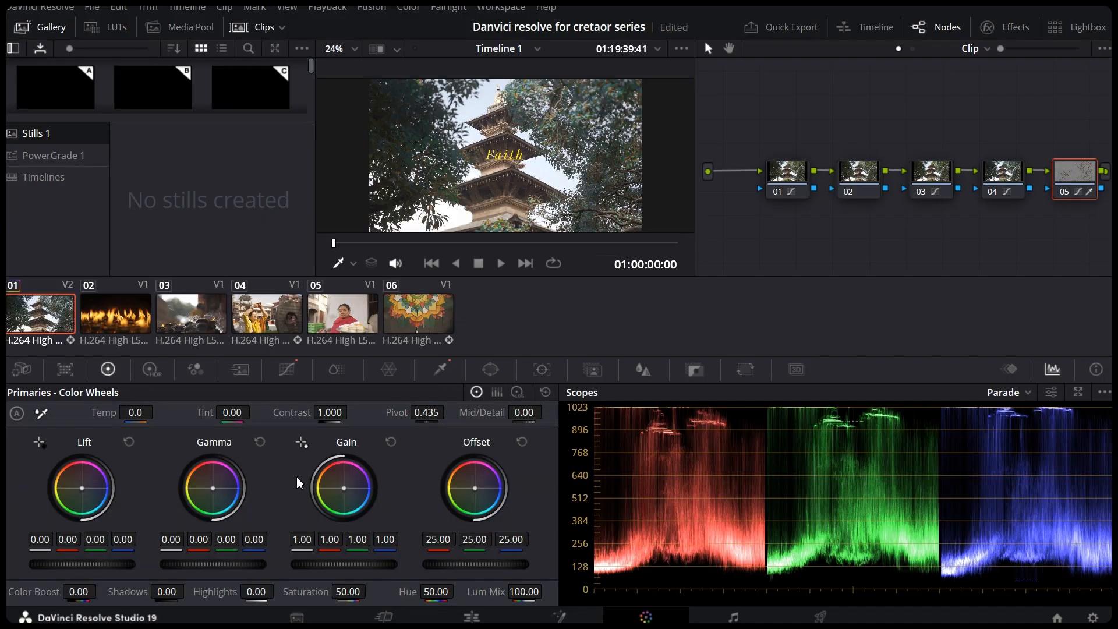
mouse_move(302, 539)
left_mouse_down()
mouse_move(466, 540)
mouse_move(288, 539)
left_mouse_up()
mouse_move(169, 542)
left_mouse_down()
mouse_move(179, 542)
mouse_move(169, 542)
left_mouse_up()
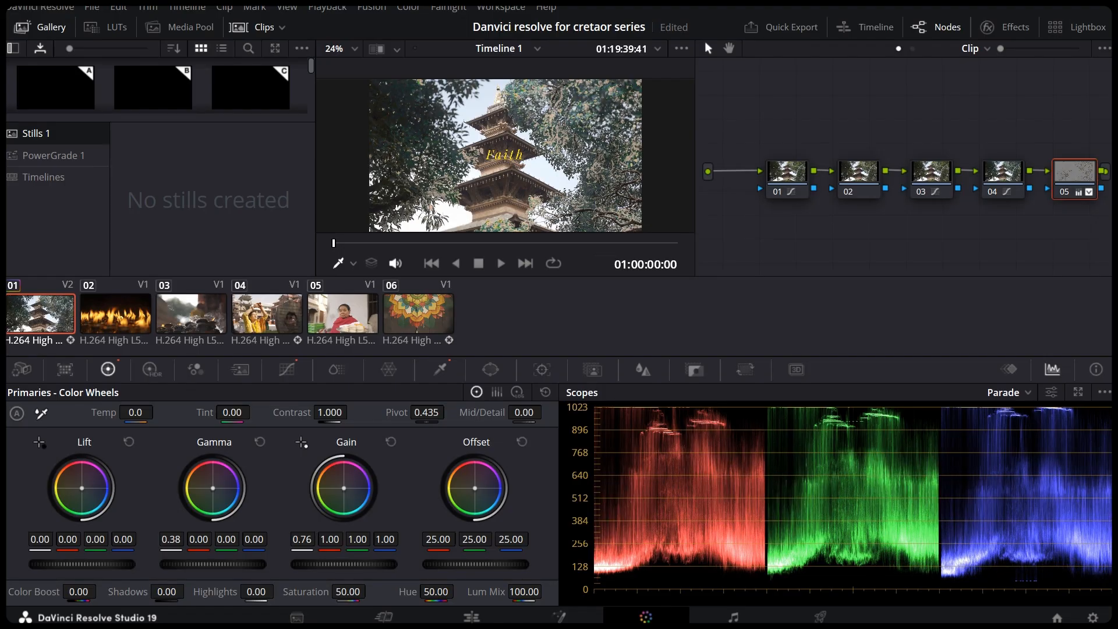
left_click_drag(354, 600, 370, 590)
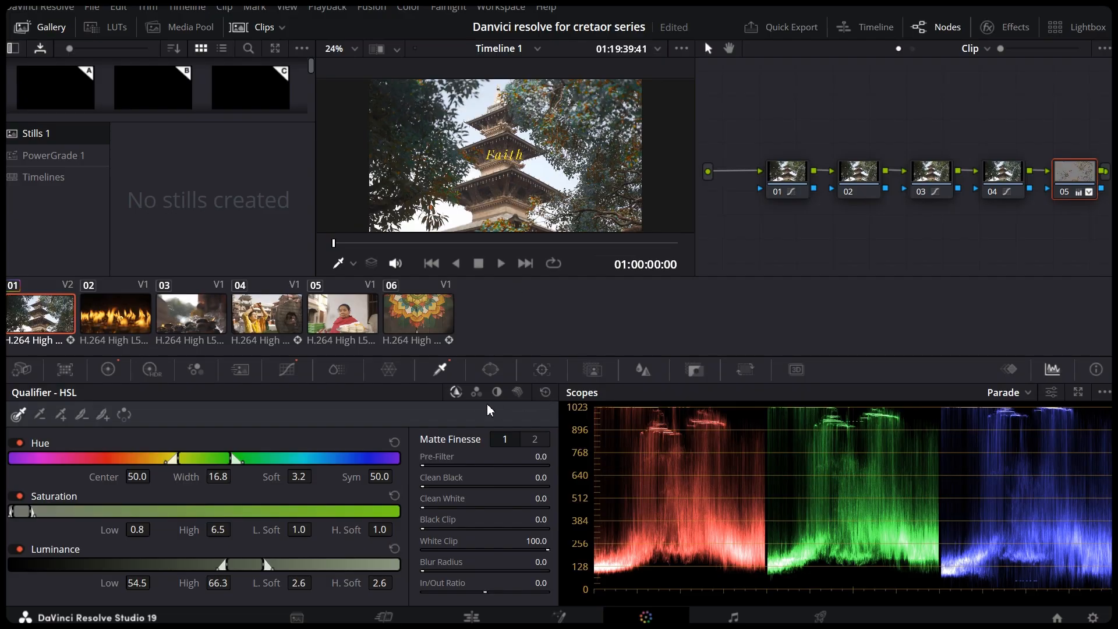
Switch node 05's qualifier to luminance-only mode and open the power window tools.
left_click(498, 392)
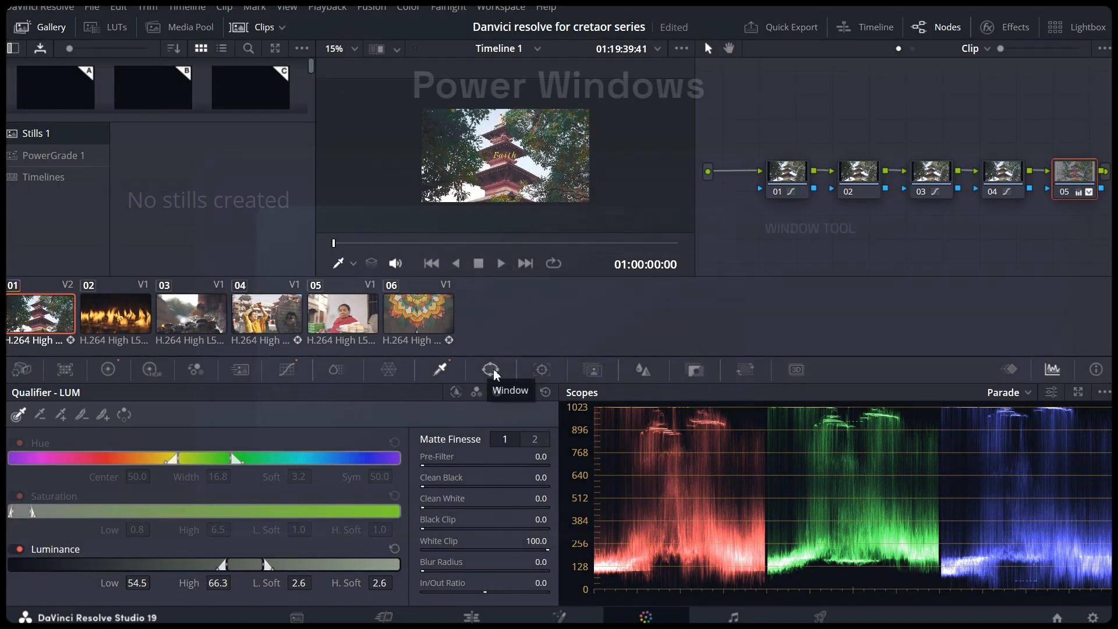
left_click(491, 370)
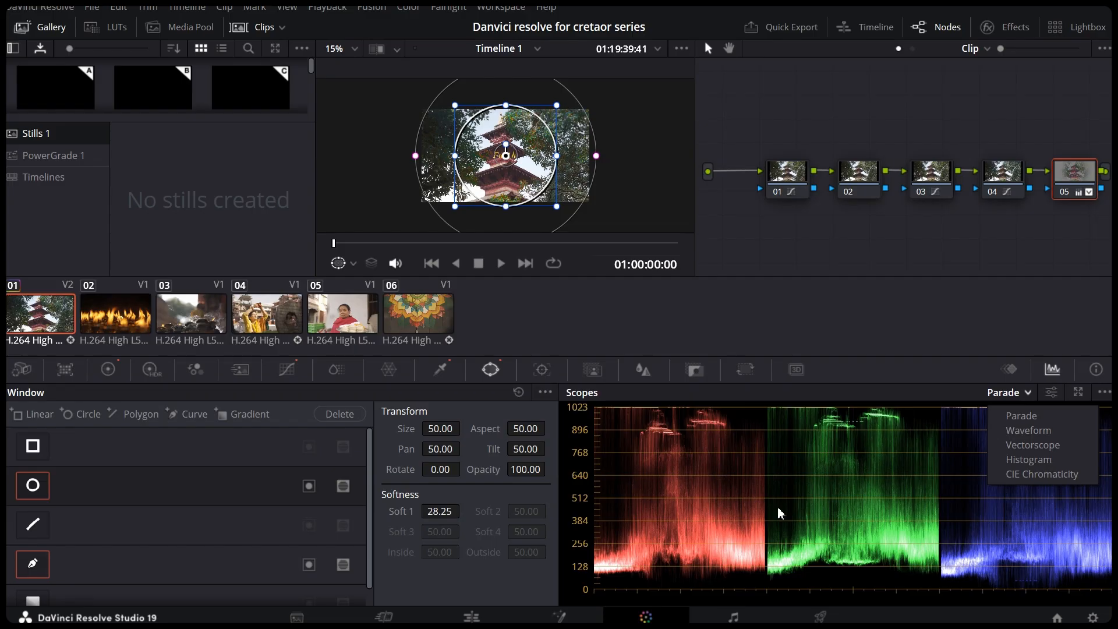
Examine the shot in the Vectorscope, Waveform and Histogram scopes.
left_click(1033, 443)
left_click(1025, 392)
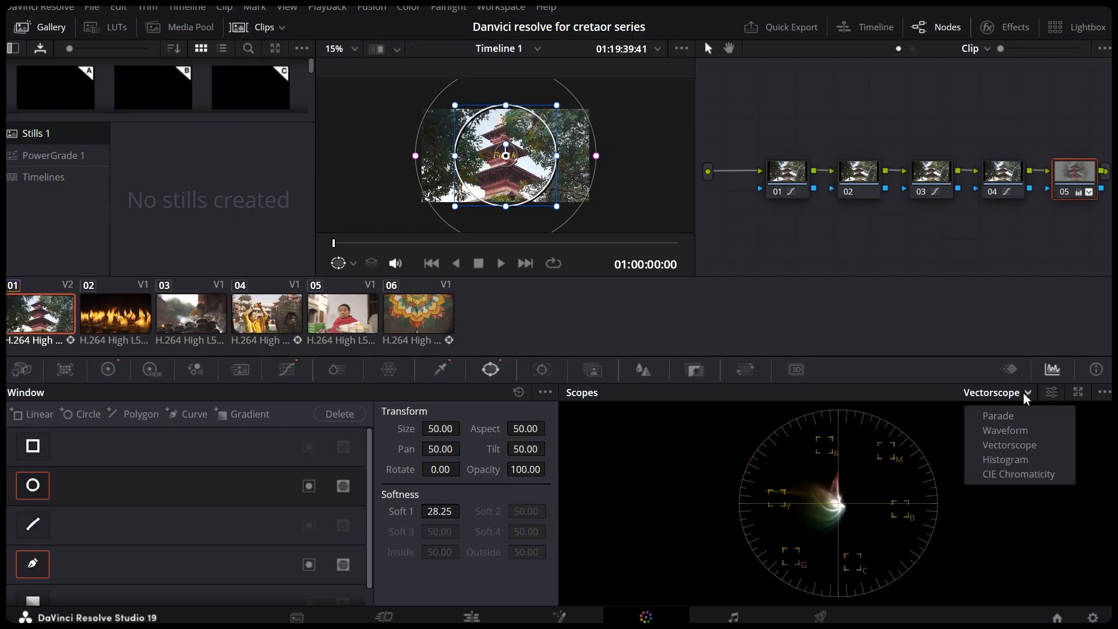
left_click(1004, 429)
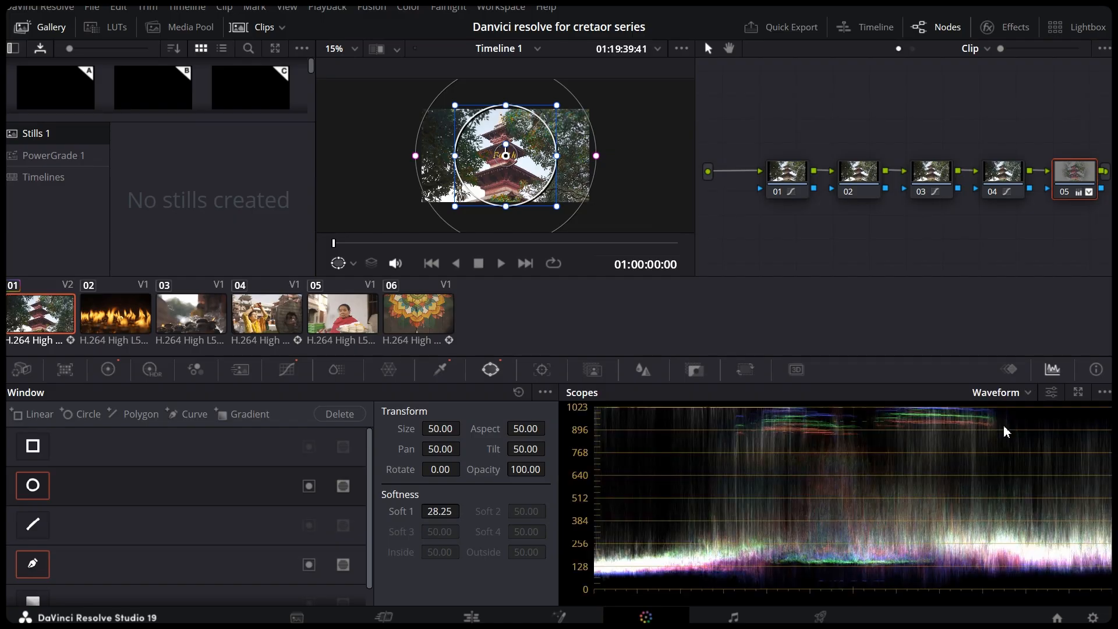
left_click(1022, 395)
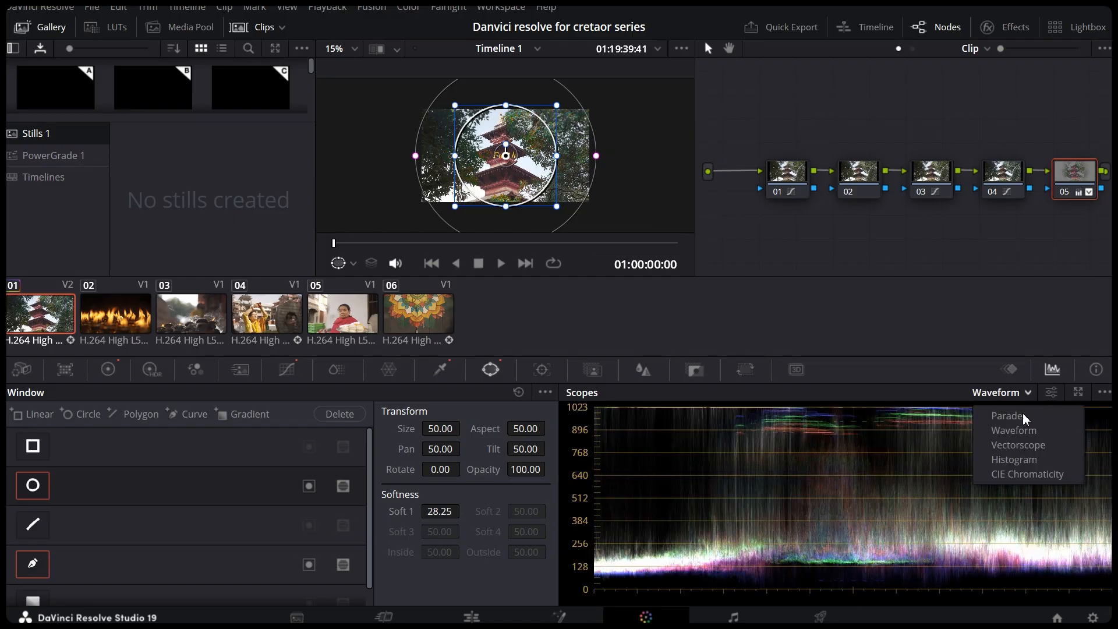
left_click(1018, 461)
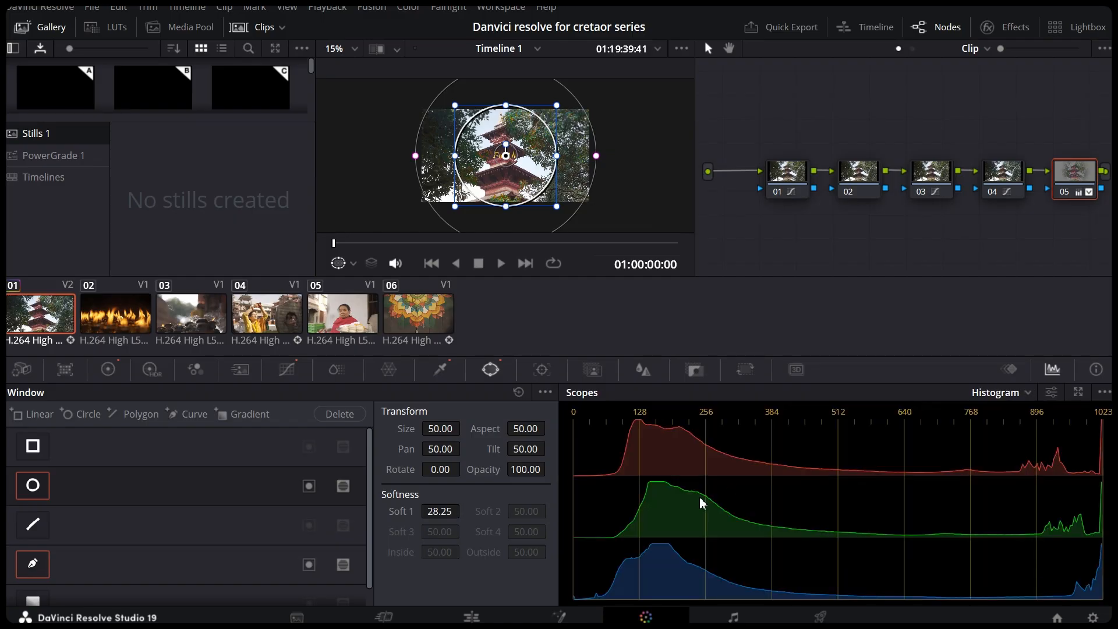
left_click(1009, 393)
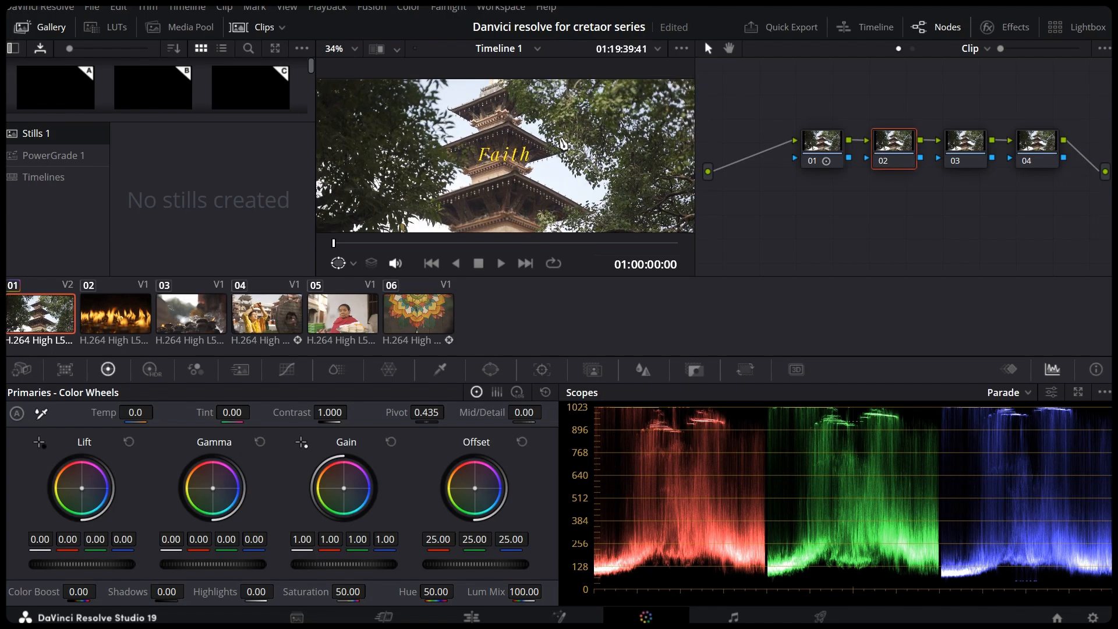
Look through clips 03 and 05, and bring up clip 04, the woman in yellow, for grading.
scroll(562, 142, "down", 5)
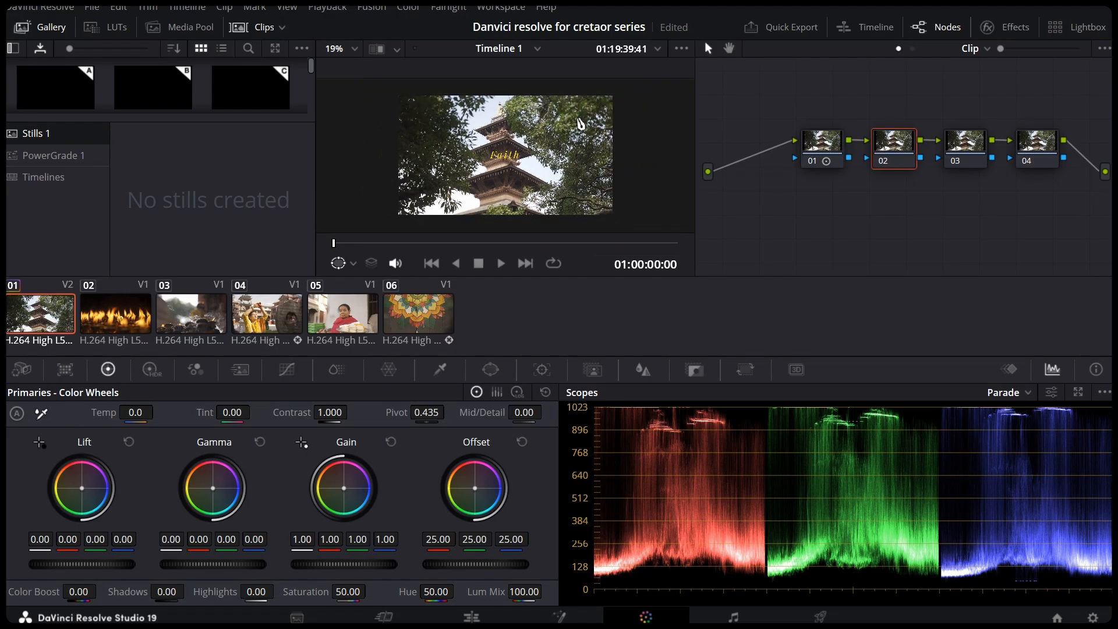
left_click(180, 319)
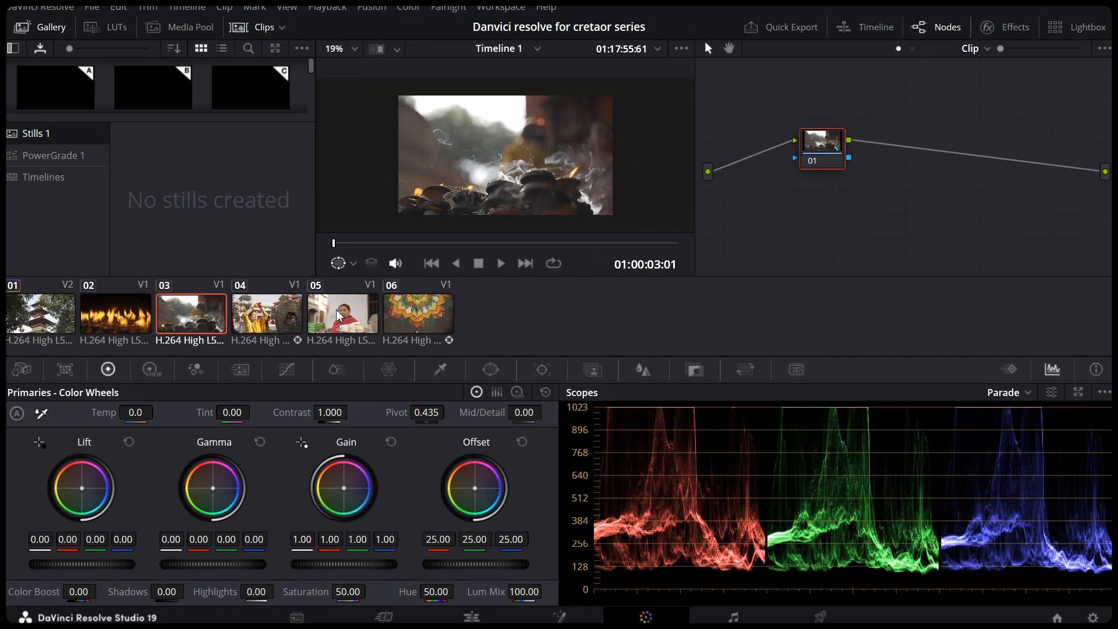
left_click(340, 315)
left_click(295, 328)
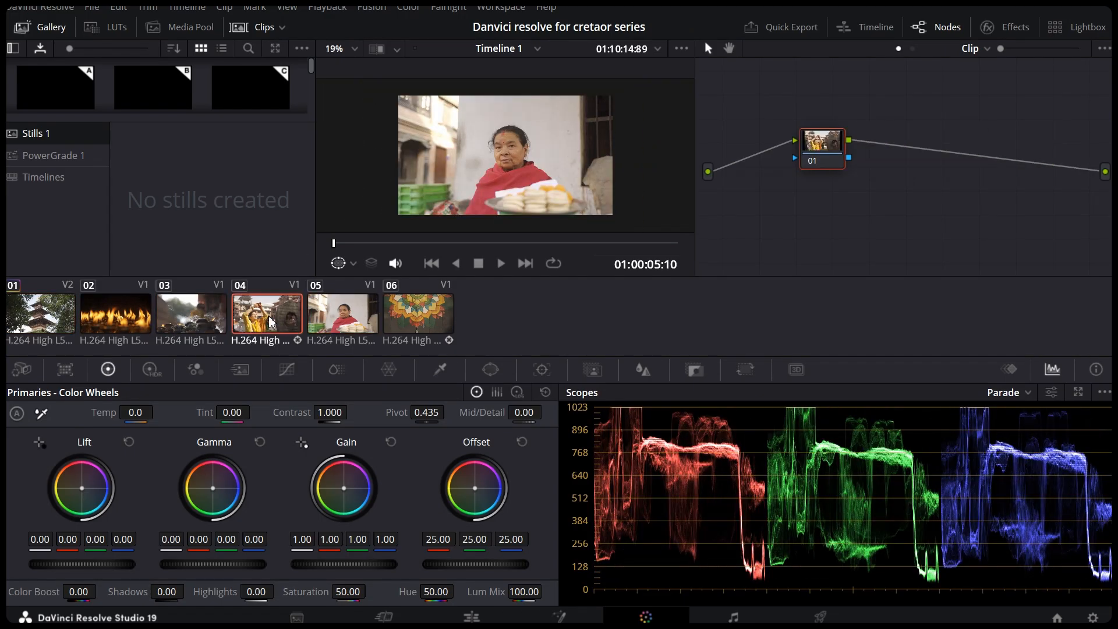
scroll(511, 163, "up", 5)
scroll(510, 164, "down", 4)
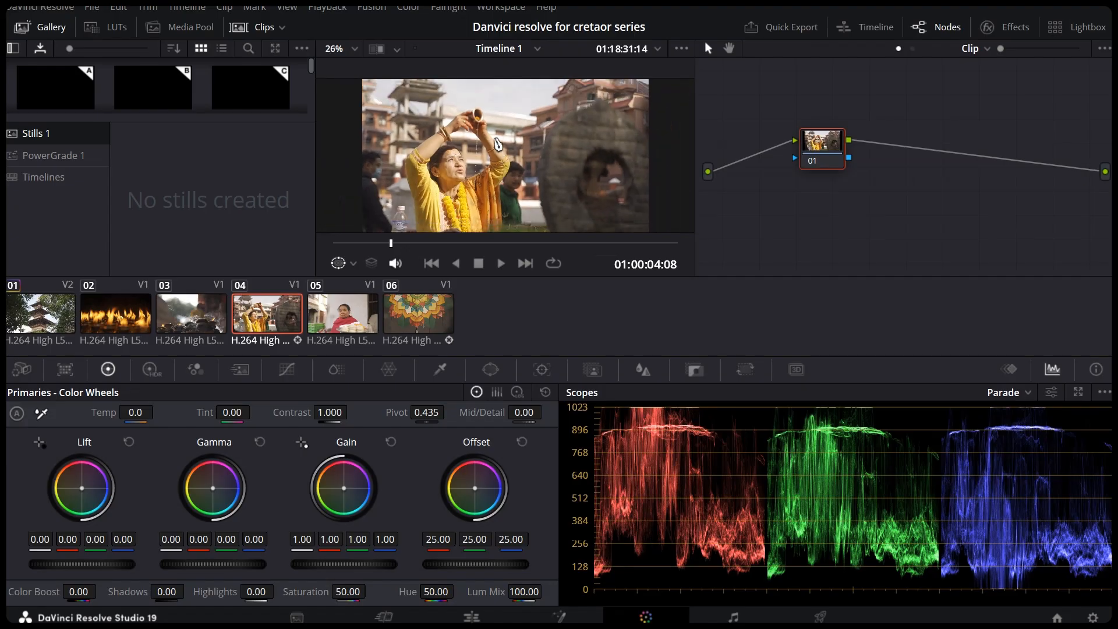
scroll(512, 174, "up", 3)
scroll(510, 182, "down", 2)
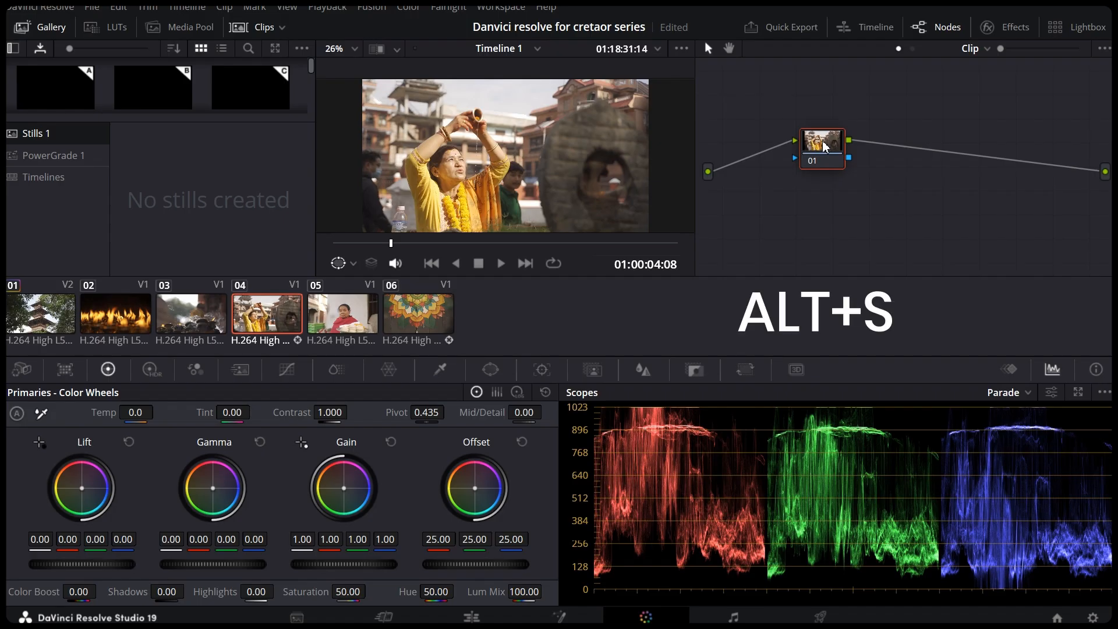
Add three serial nodes after node 01 on clip 04 and make node 01 active again.
key("alt+s")
key("alt+s")
key("alt+s")
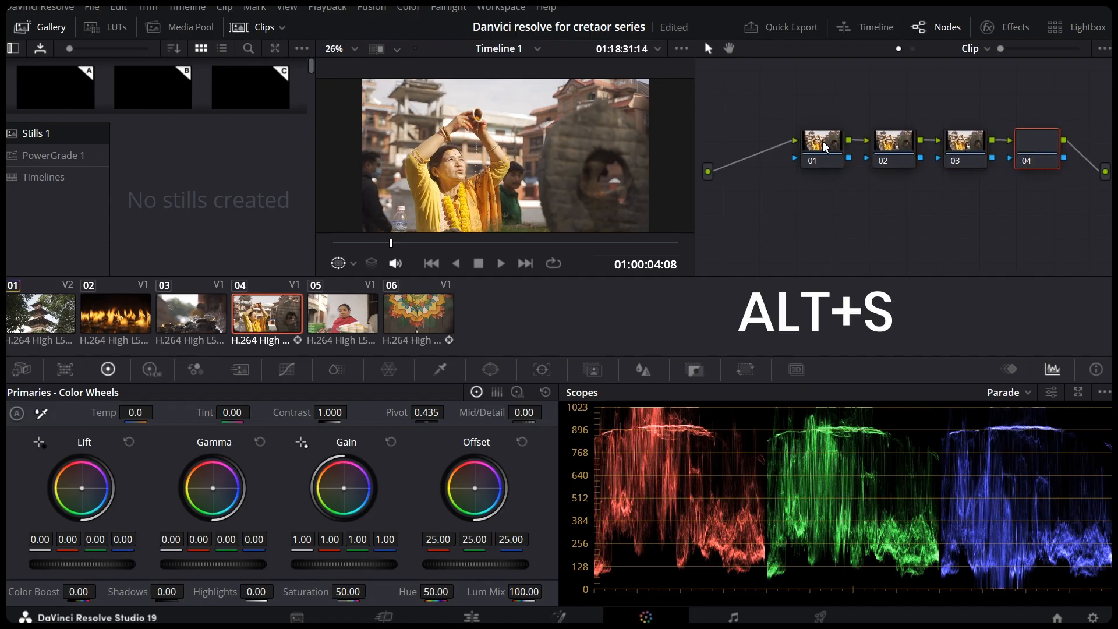
left_click(813, 141)
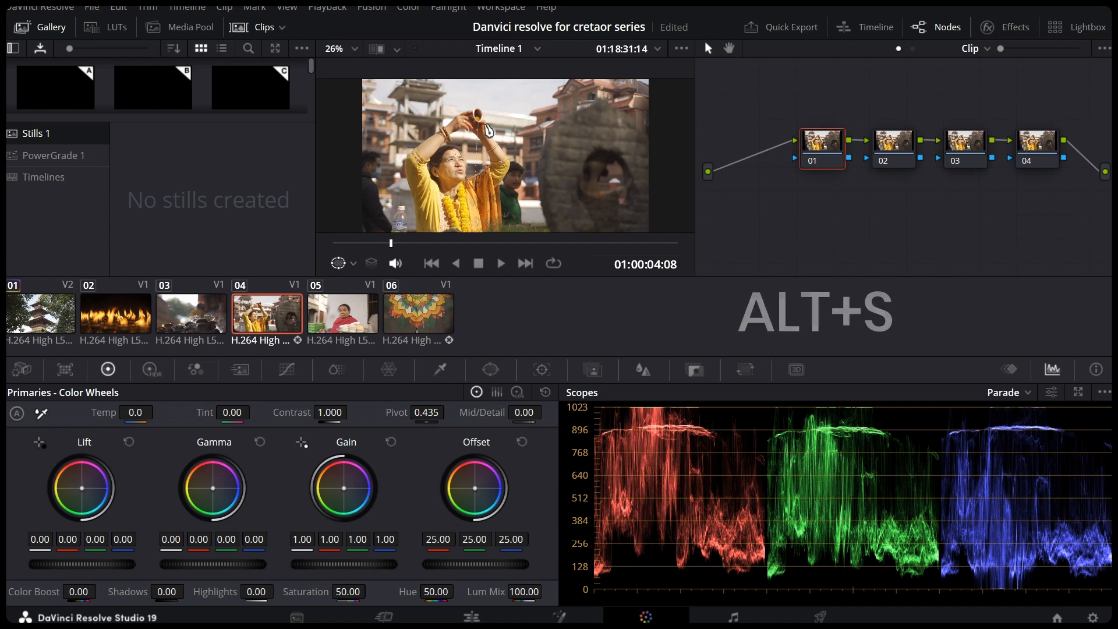
scroll(473, 151, "up", 1)
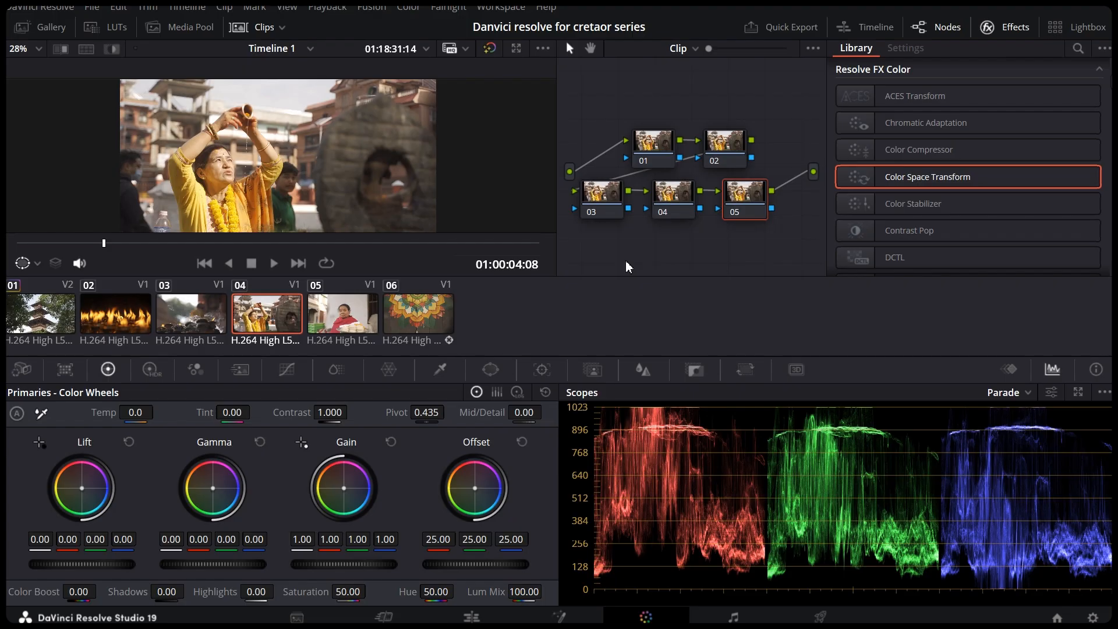
Warm up clip 04 by setting the colour temperature of node 01 to 50.
left_click(652, 145)
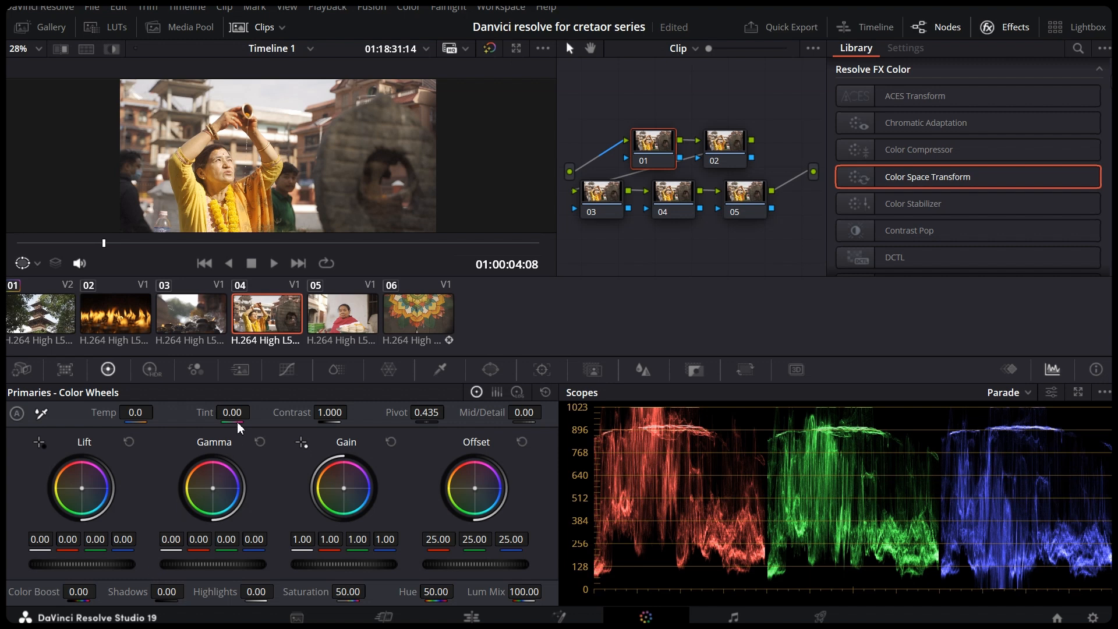
scroll(266, 155, "up", 3)
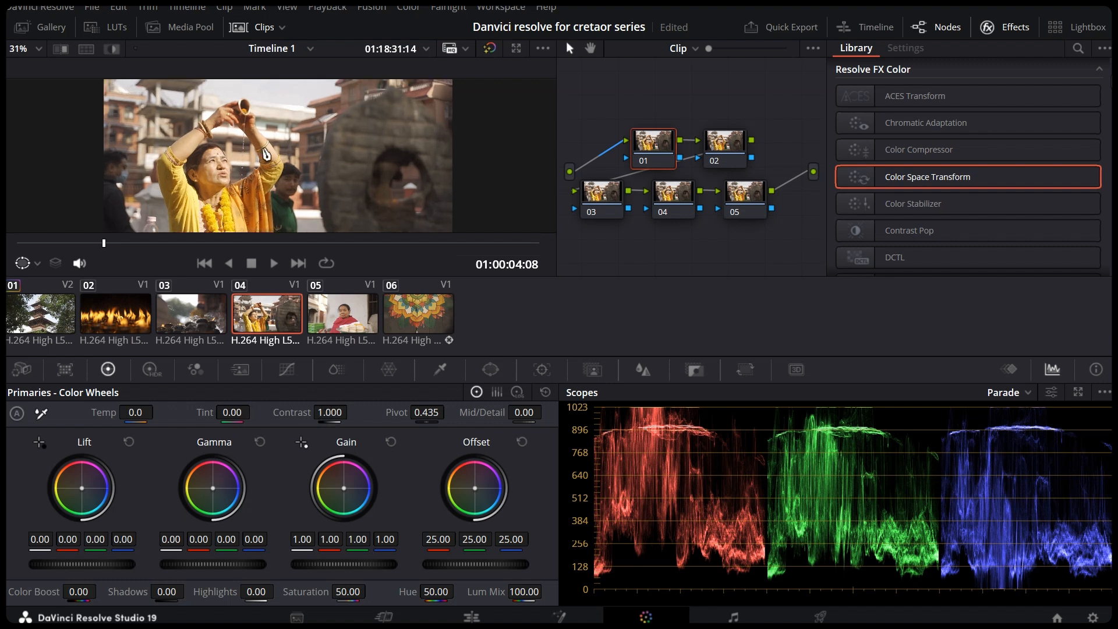
scroll(266, 154, "down", 4)
scroll(267, 154, "up", 2)
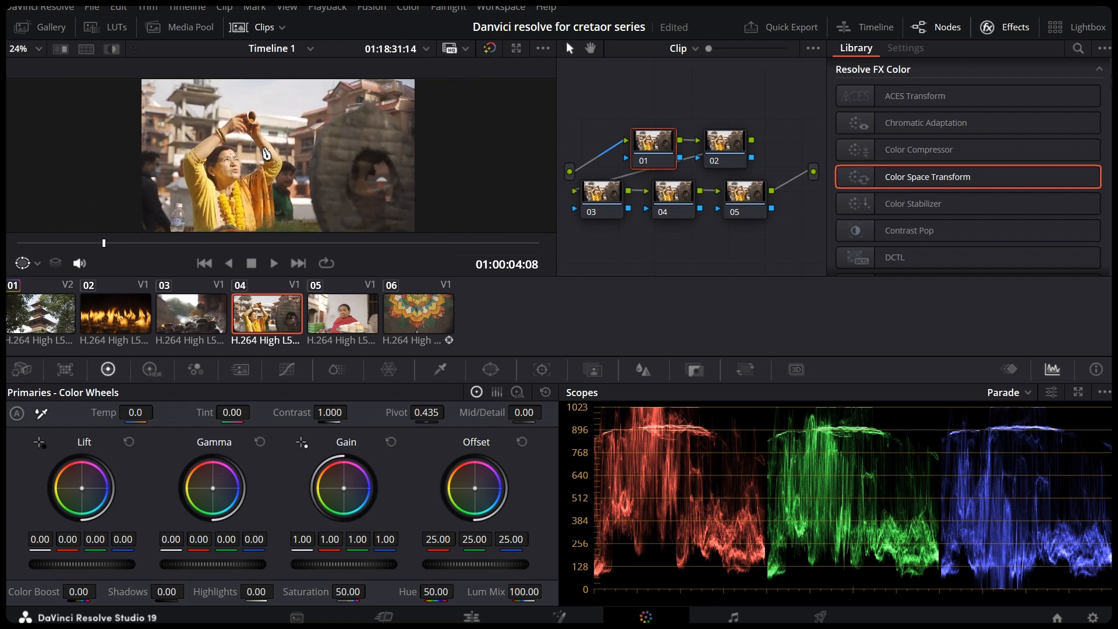
scroll(267, 154, "down", 1)
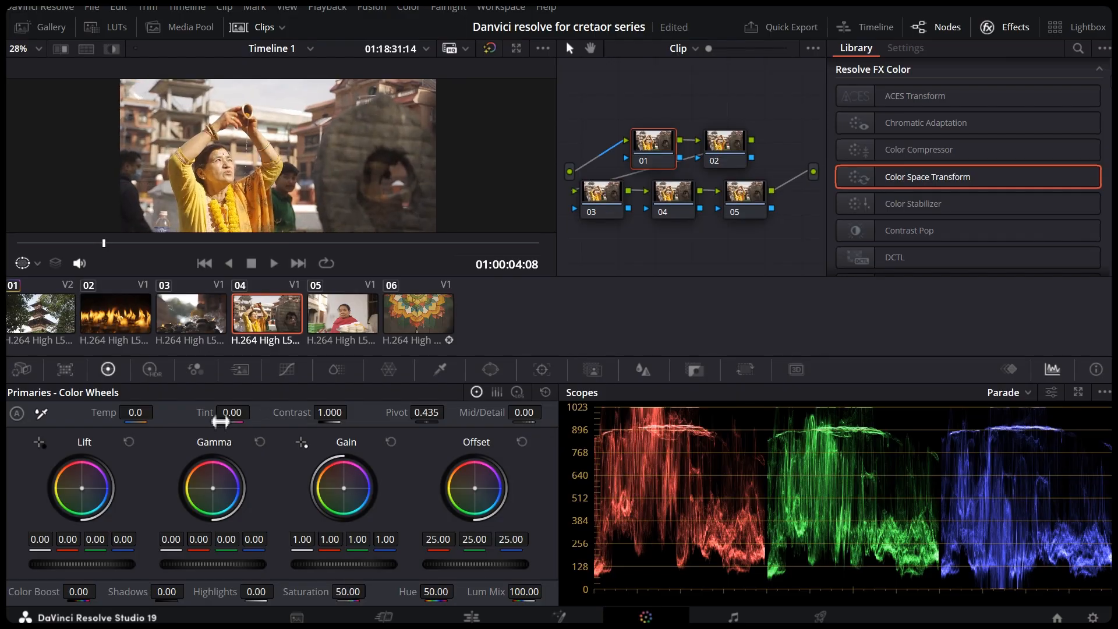
left_click_drag(146, 418, 155, 414)
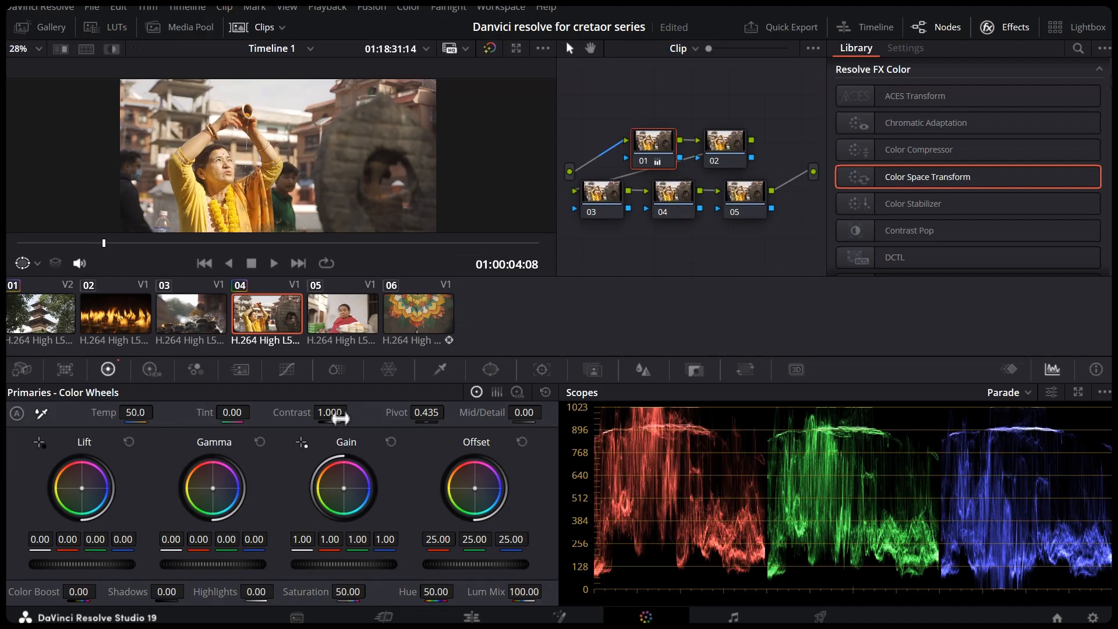
Increase the contrast of node 02 to about 1.142.
left_click(738, 149)
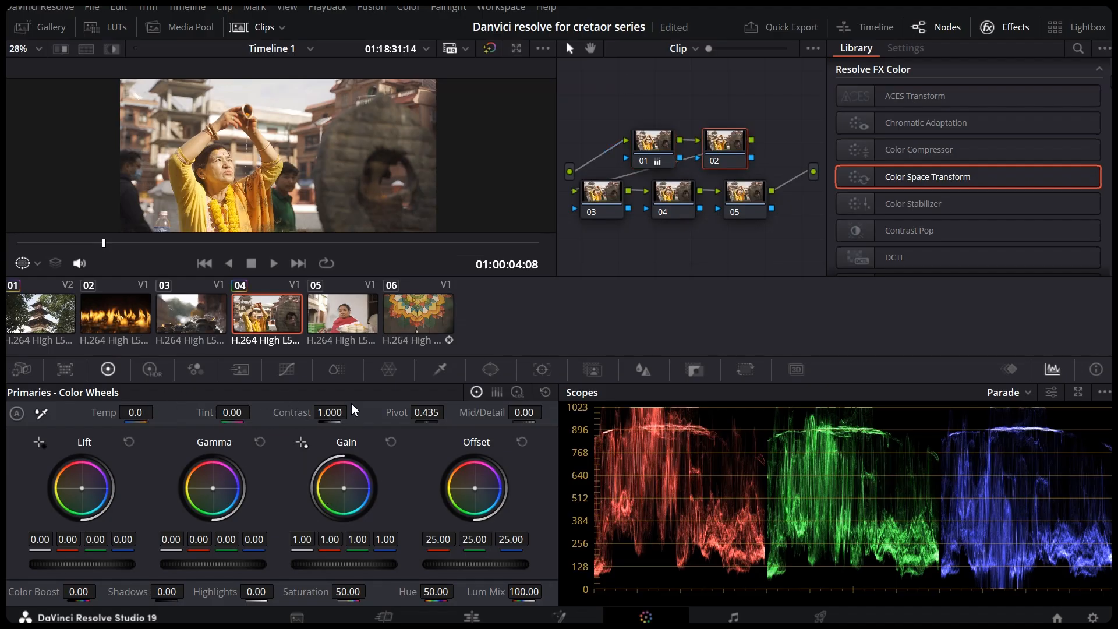
left_click_drag(330, 412, 344, 412)
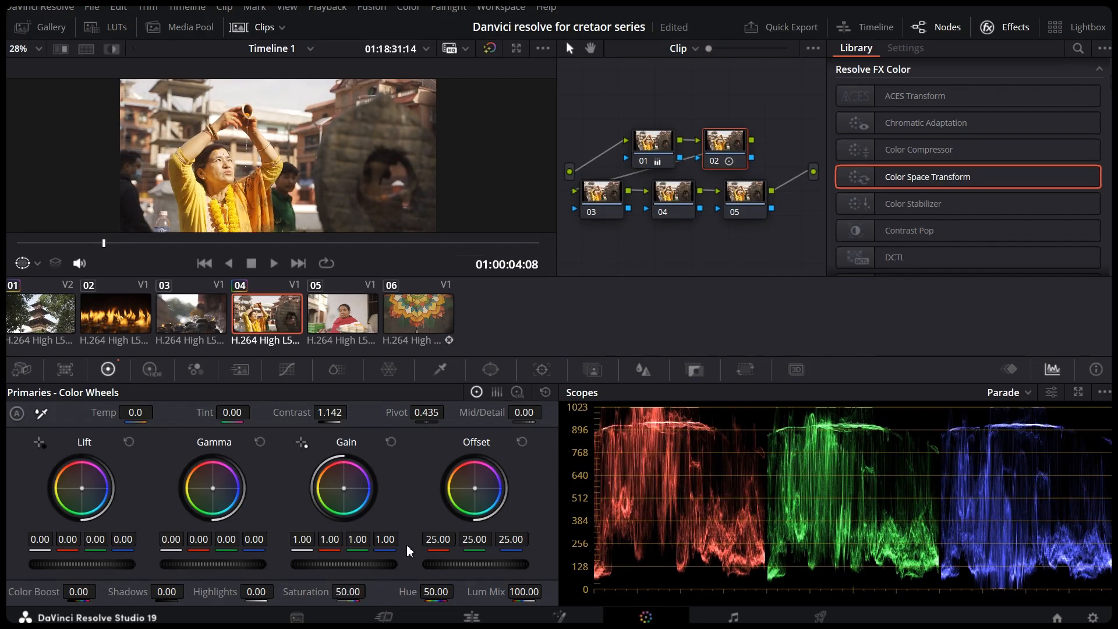
Raise the saturation of node 03 to about 60.40.
left_click(585, 215)
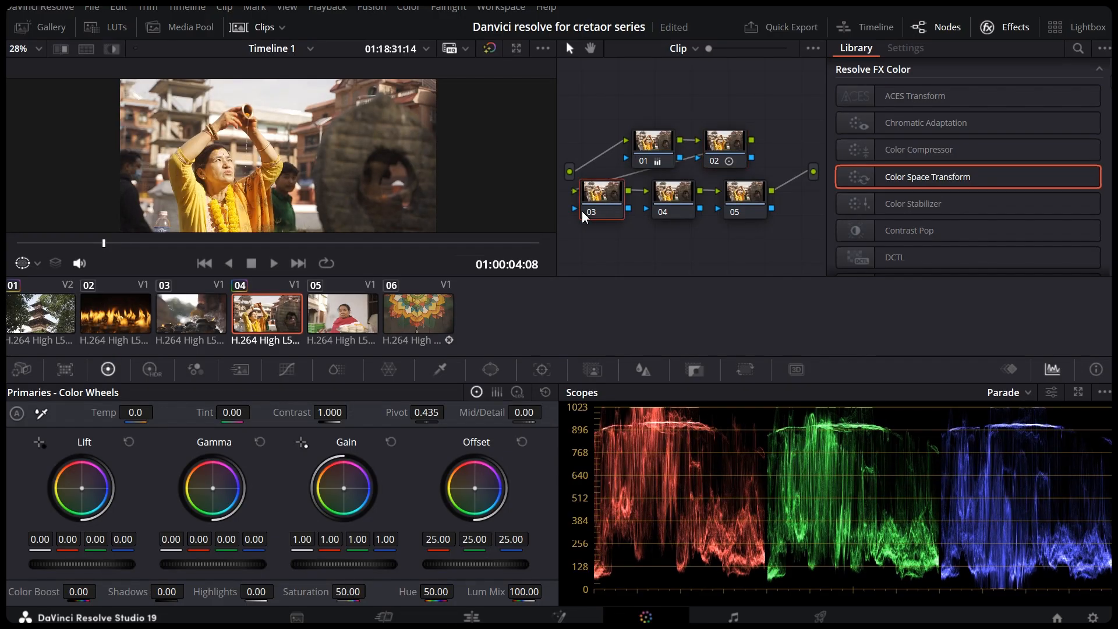
left_click(725, 146)
left_click(605, 203)
left_click_drag(353, 592, 370, 591)
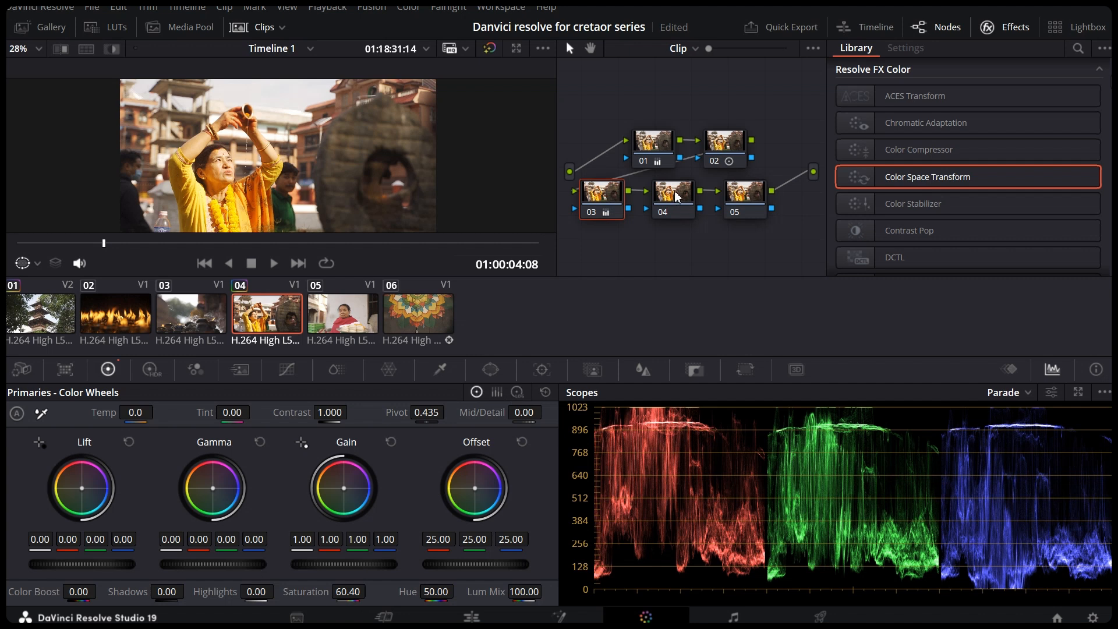
Lower the gain of node 01 on clip 04 to 0.87.
left_click(665, 144)
left_click_drag(361, 568, 329, 568)
scroll(178, 216, "down", 1)
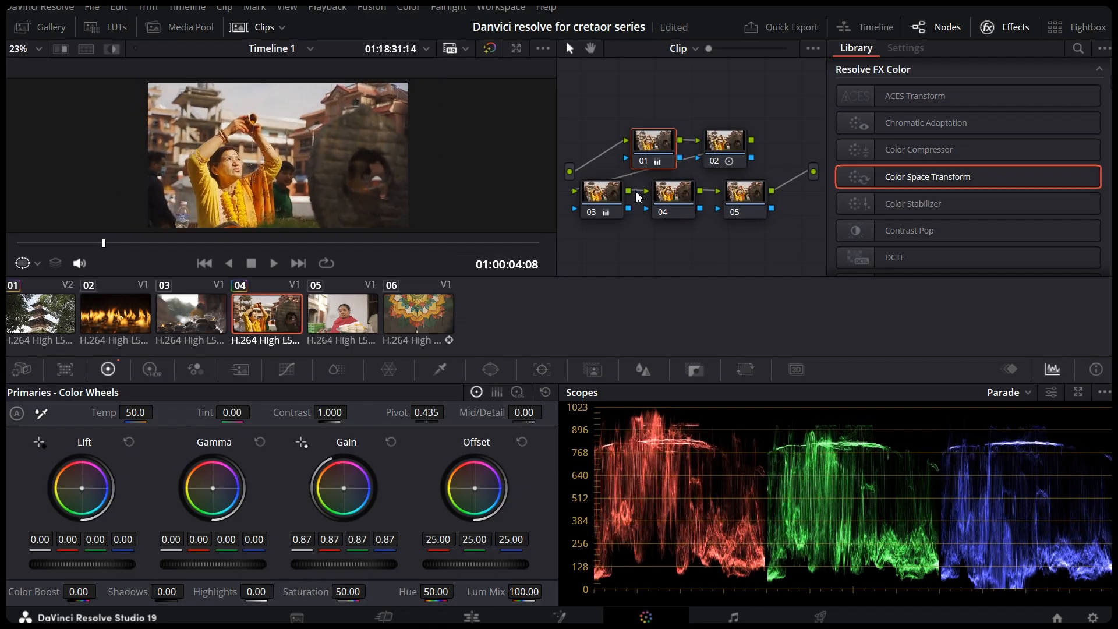
Compare clip 04 before and after grading by toggling node 01 and then bypassing and restoring all color grades.
key("ctrl+d")
key("ctrl+d")
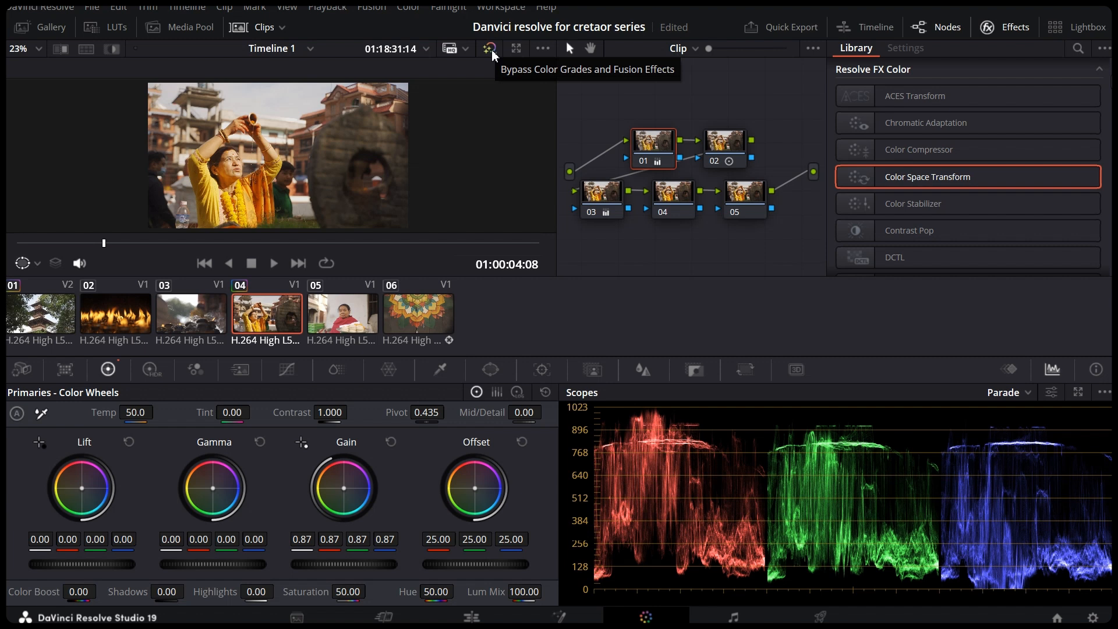
left_click(493, 54)
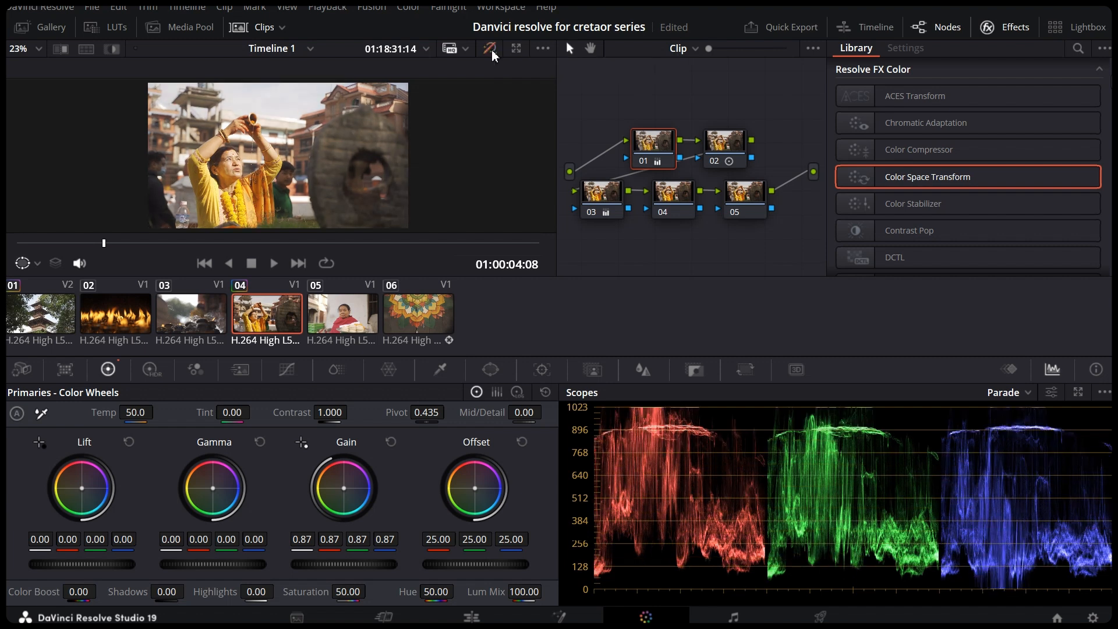
left_click(492, 53)
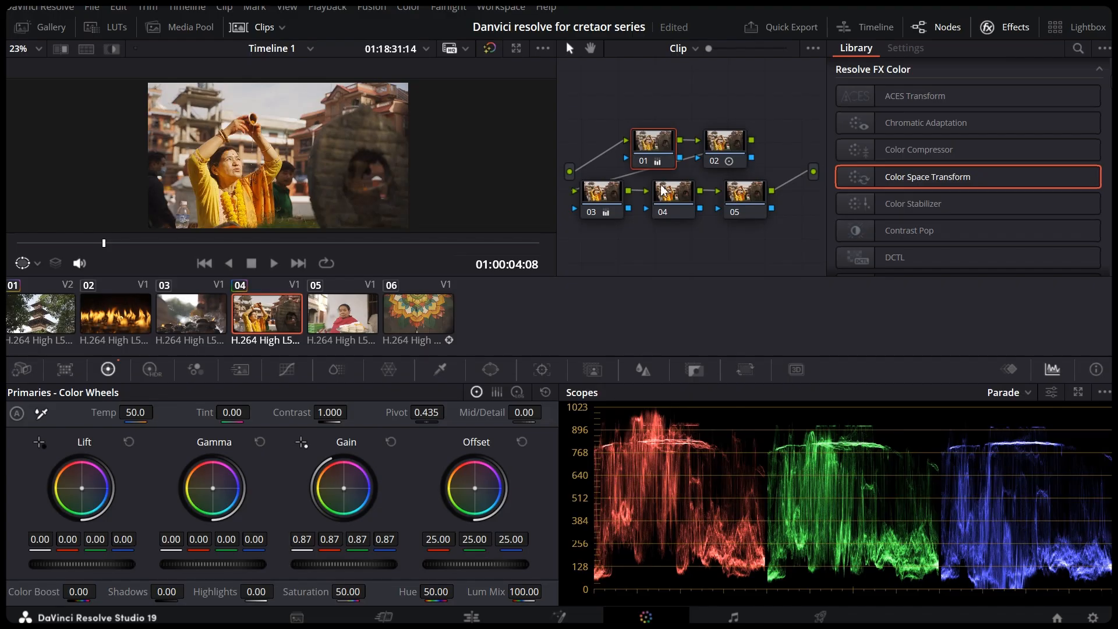
left_click(681, 201)
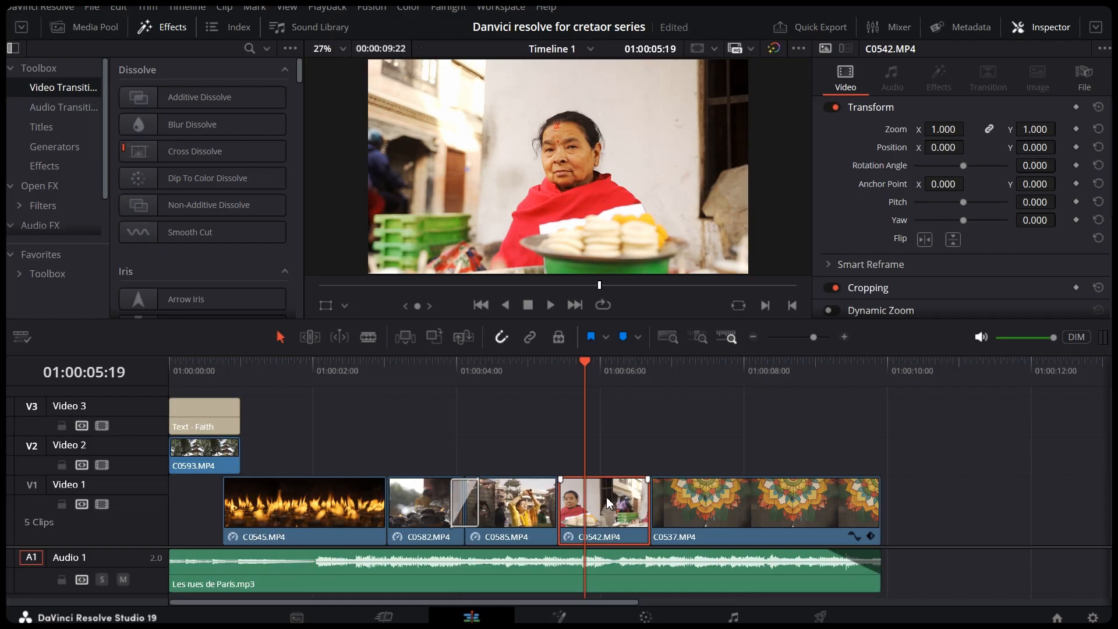
Copy clip C0542.MP4 on the edit timeline and paste its Color Correction attribute onto the other five video clips.
right_click(608, 502)
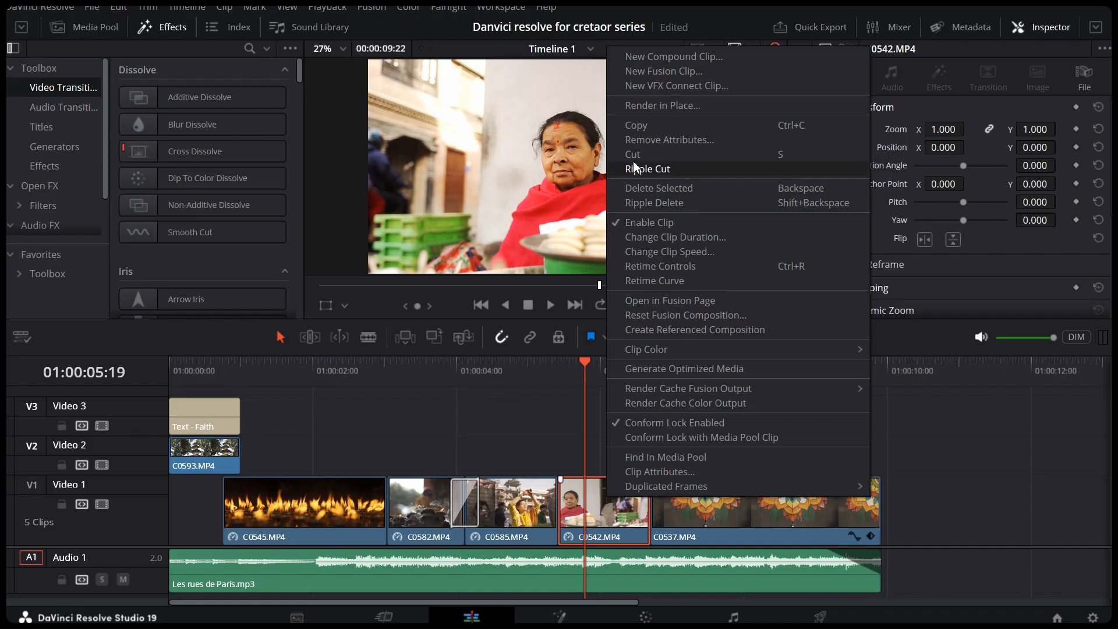
left_click(653, 125)
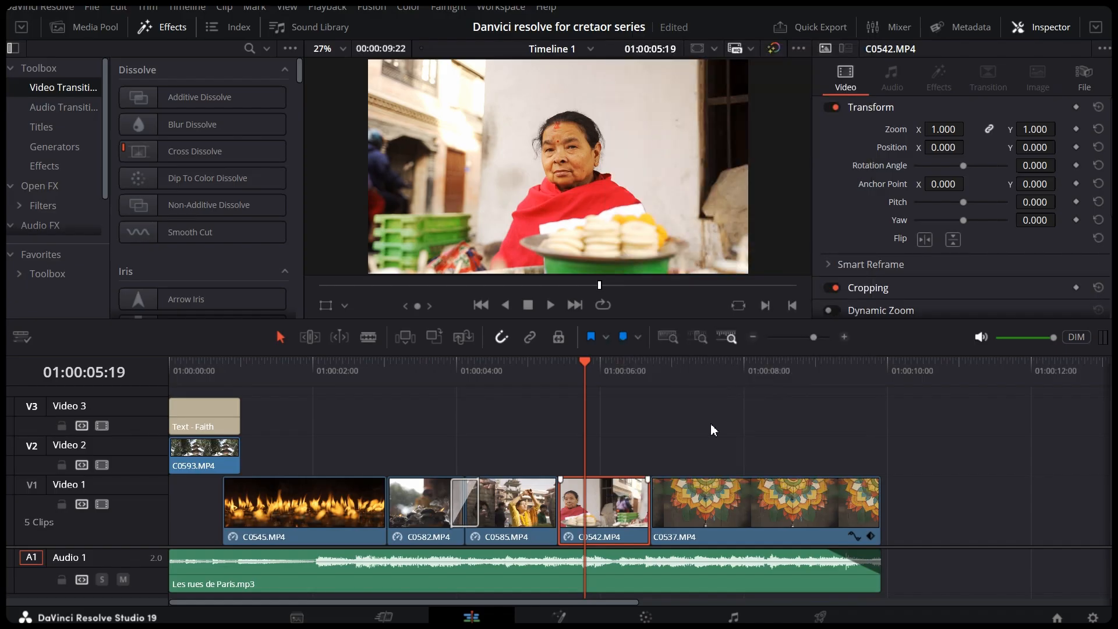
left_click(742, 511)
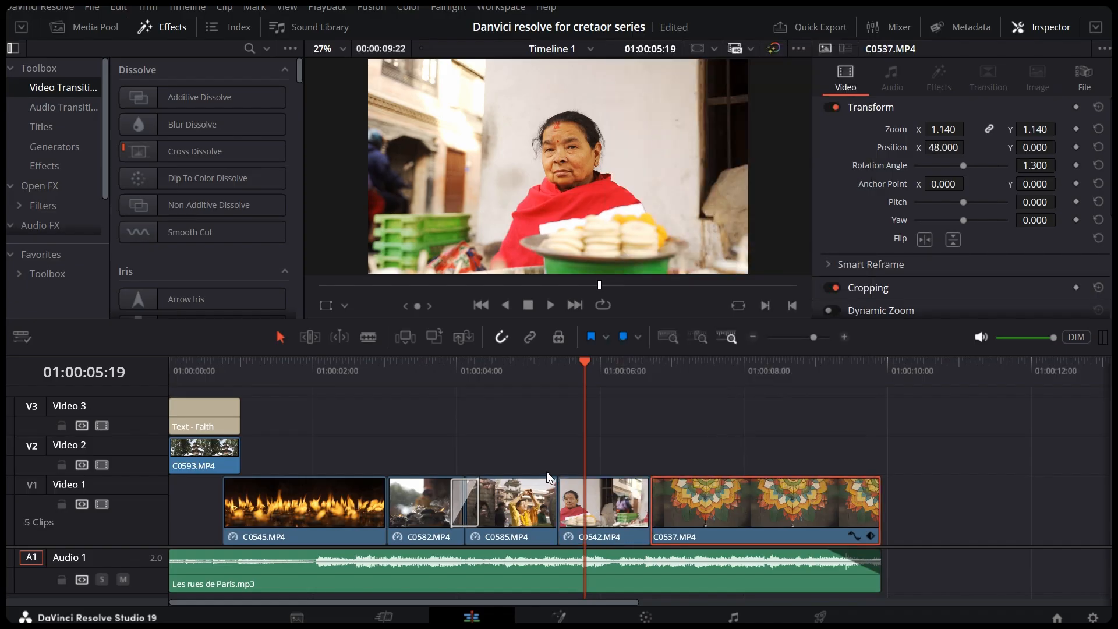
left_click_drag(540, 464, 235, 513)
right_click(269, 513)
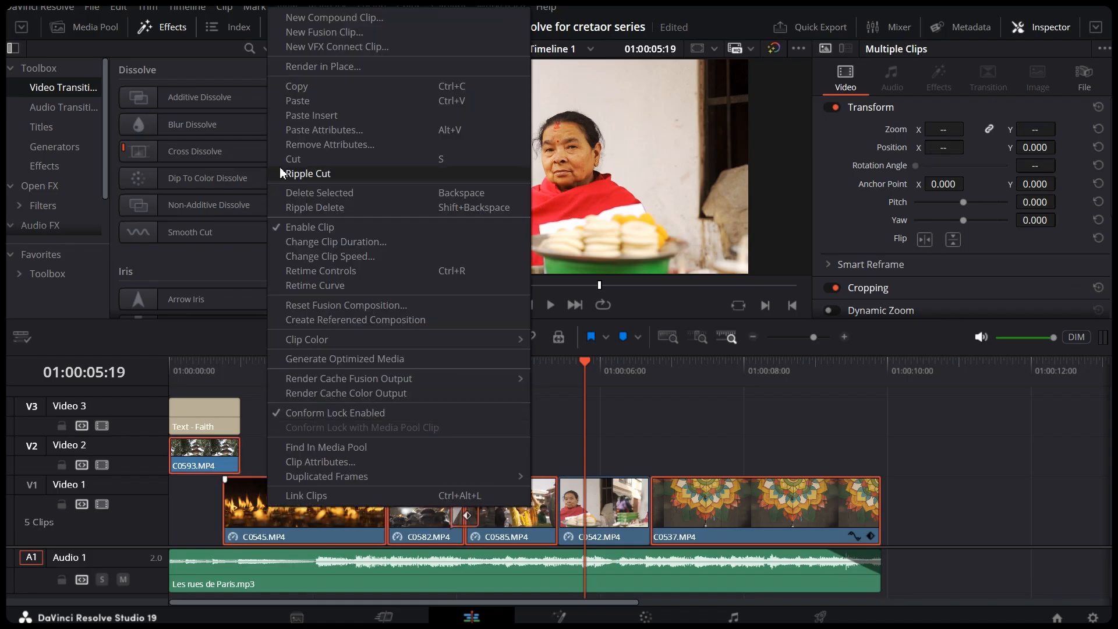
left_click(324, 129)
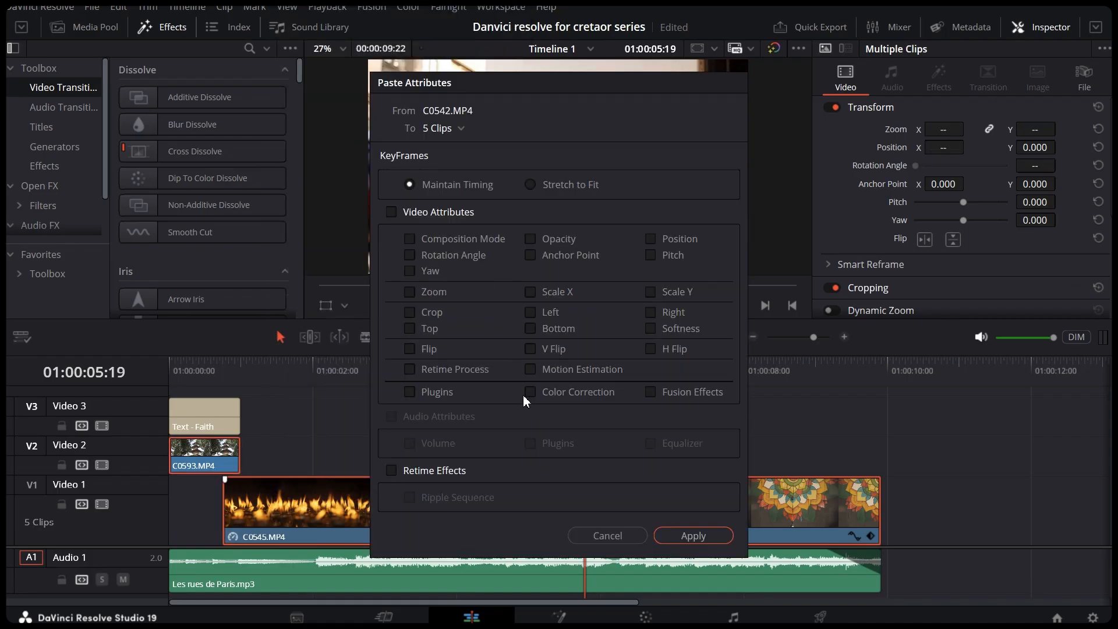
left_click(687, 536)
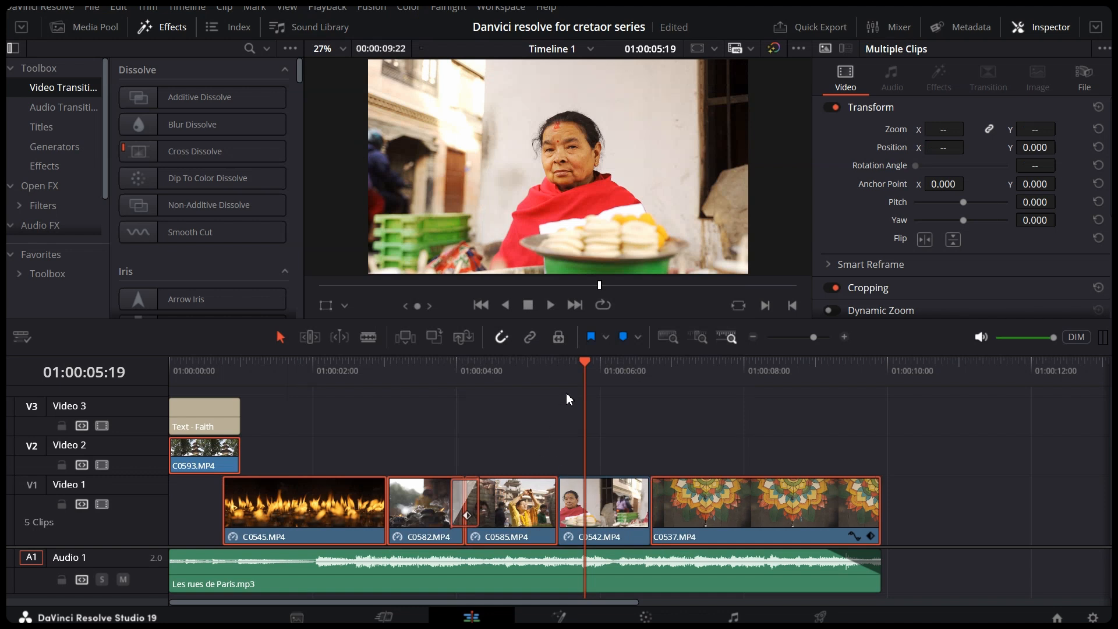
Compare clip C0537.MP4 at 01:00:07:15 with color grades bypassed and enabled.
left_click_drag(569, 373, 719, 430)
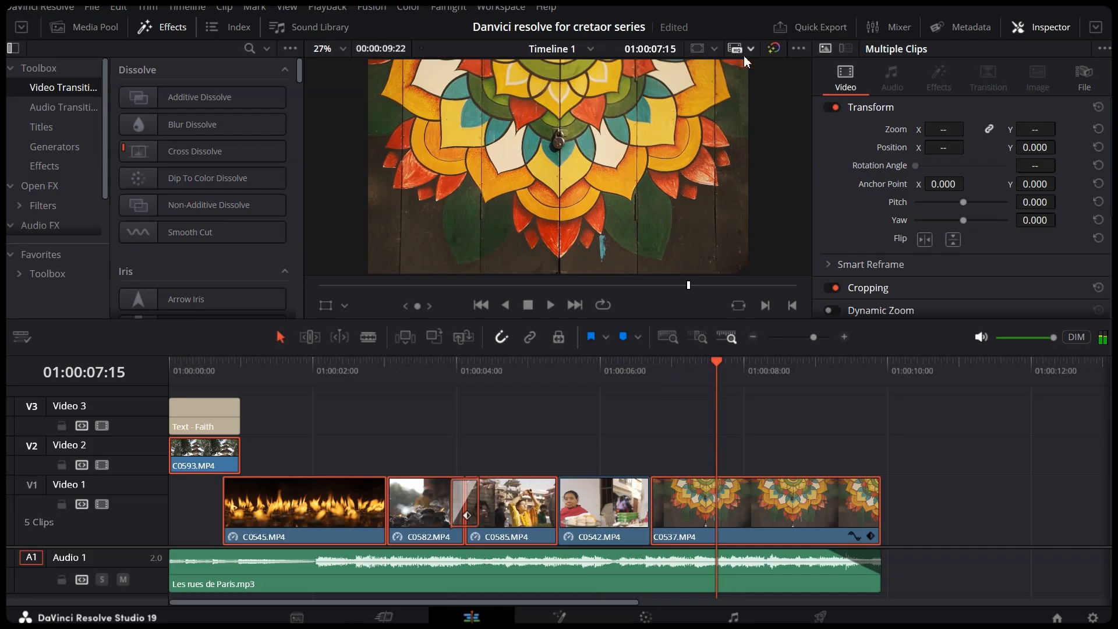
left_click(775, 49)
left_click(775, 49)
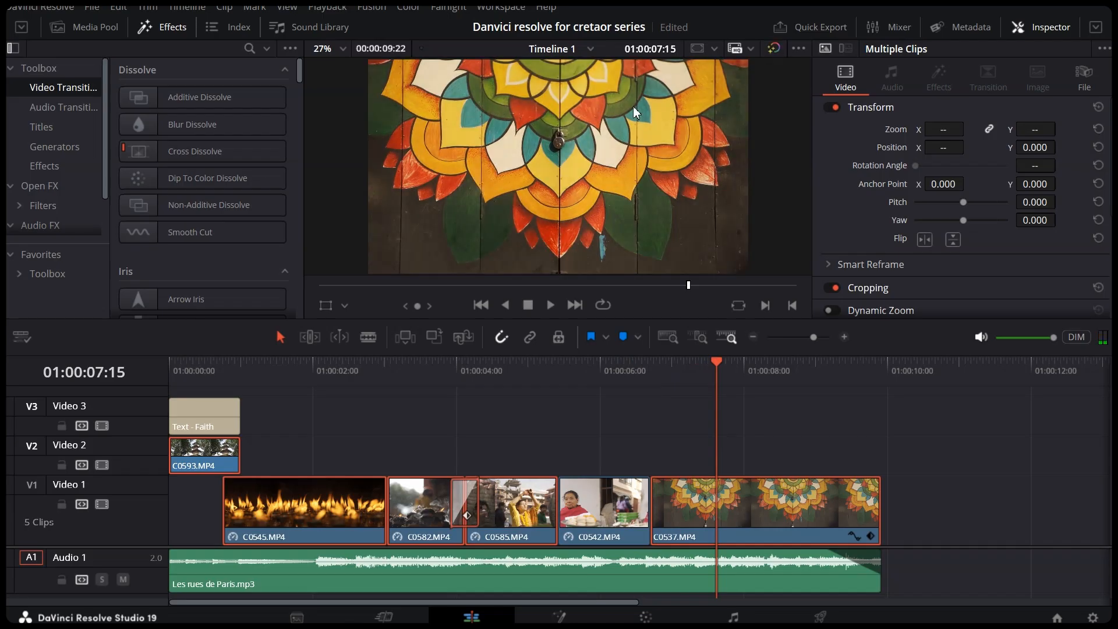